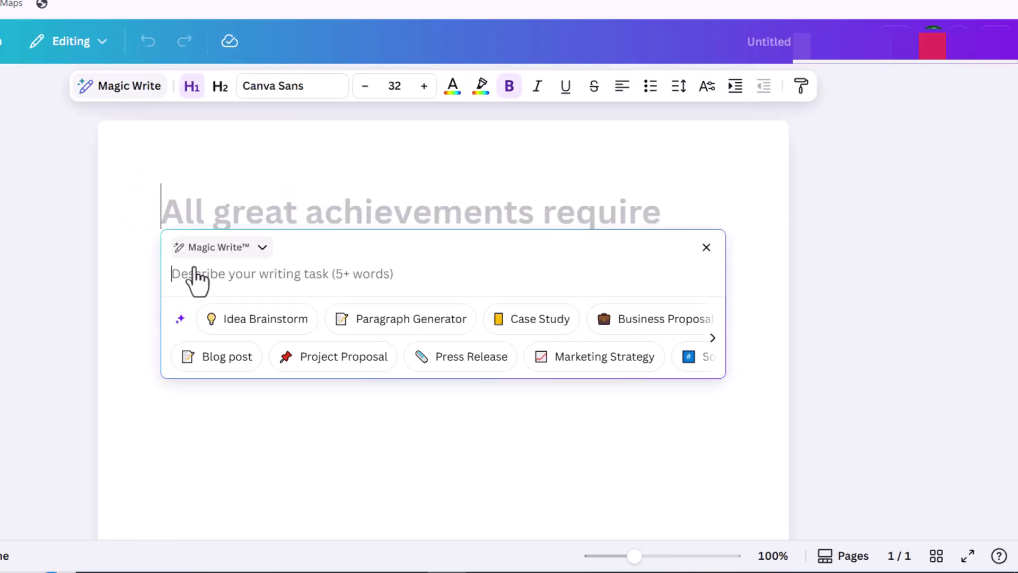
- Paste the "Milo the Mouse & Coco the Cat" prompt illustrated story into the Magic Write task description
right_click(194, 274)
left_click(220, 392)
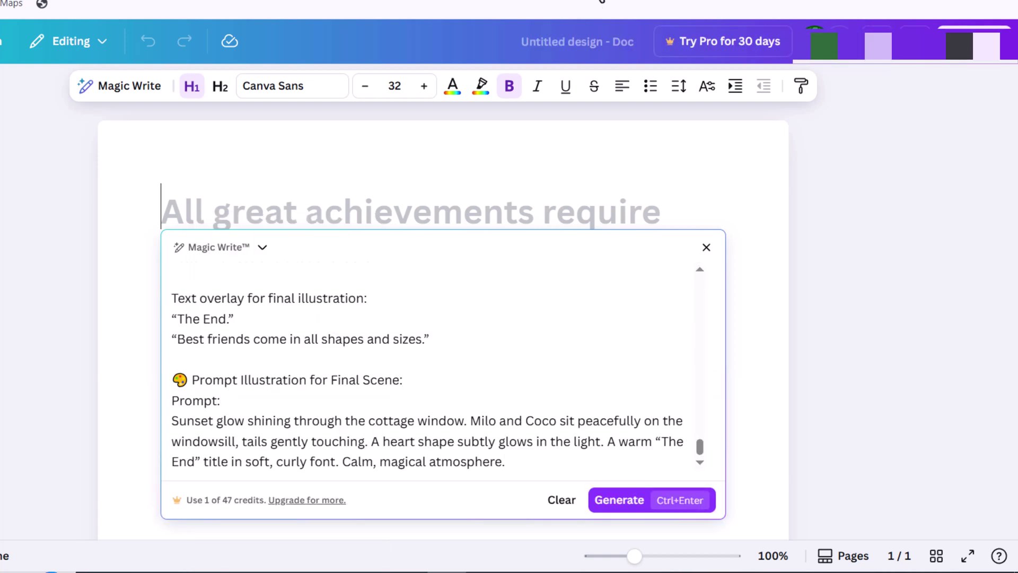
- Review the pasted story prompt from the character descriptions through the scenes and illustration prompts to the final scene
scroll(209, 339, "up", 10)
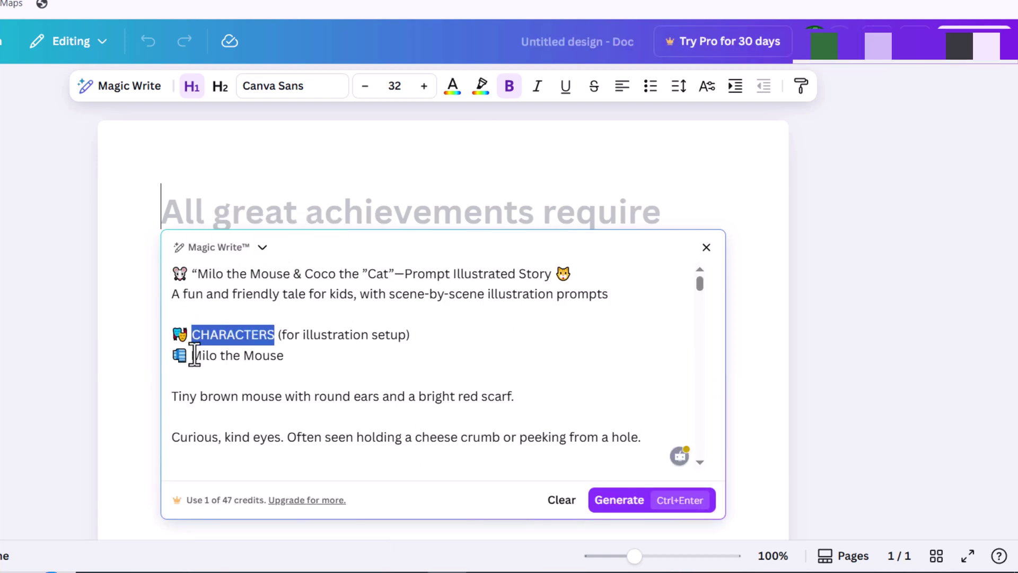
scroll(180, 395, "down", 2)
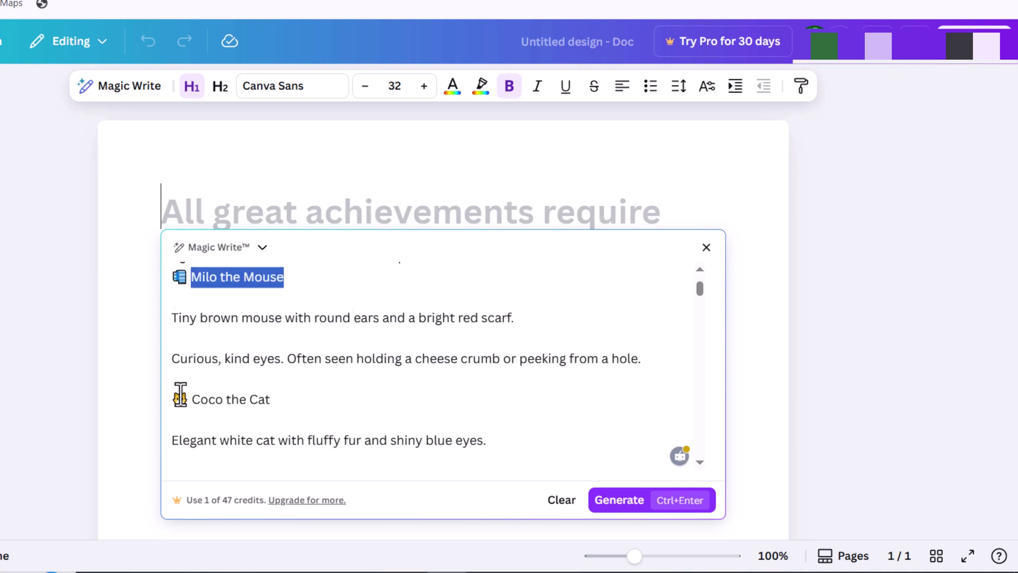
left_click(276, 398)
scroll(274, 392, "down", 4)
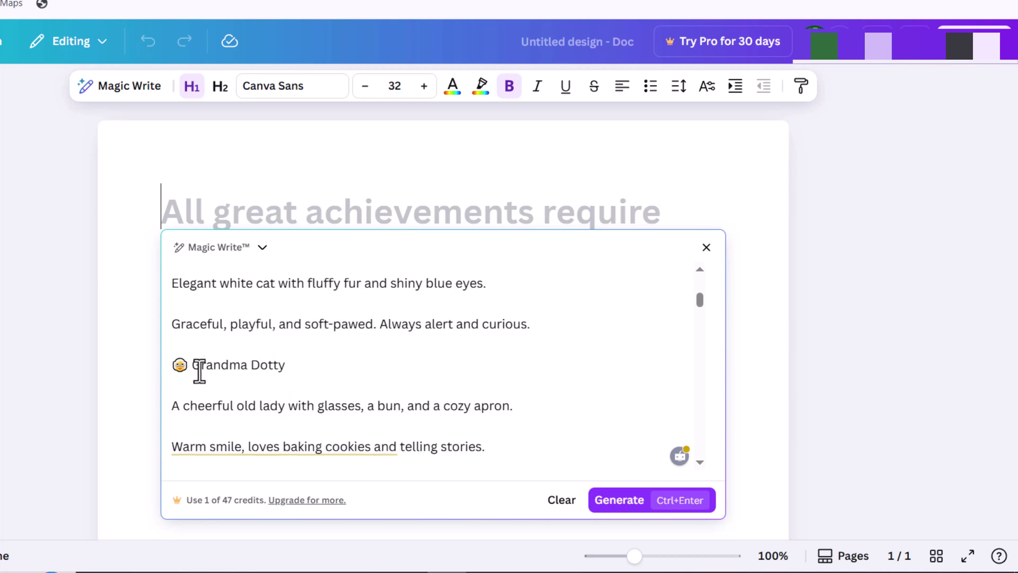
scroll(286, 371, "down", 4)
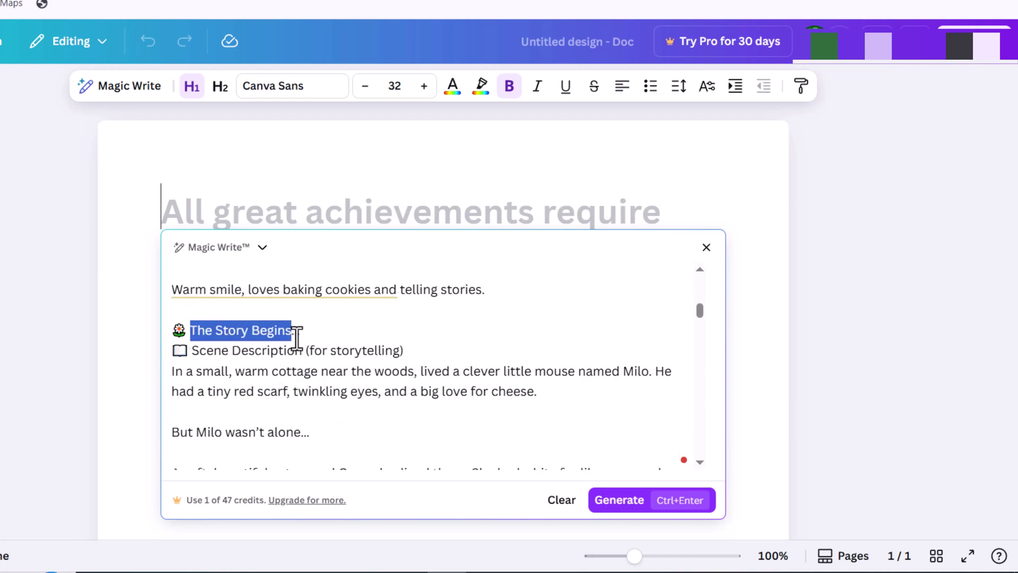
scroll(246, 381, "down", 6)
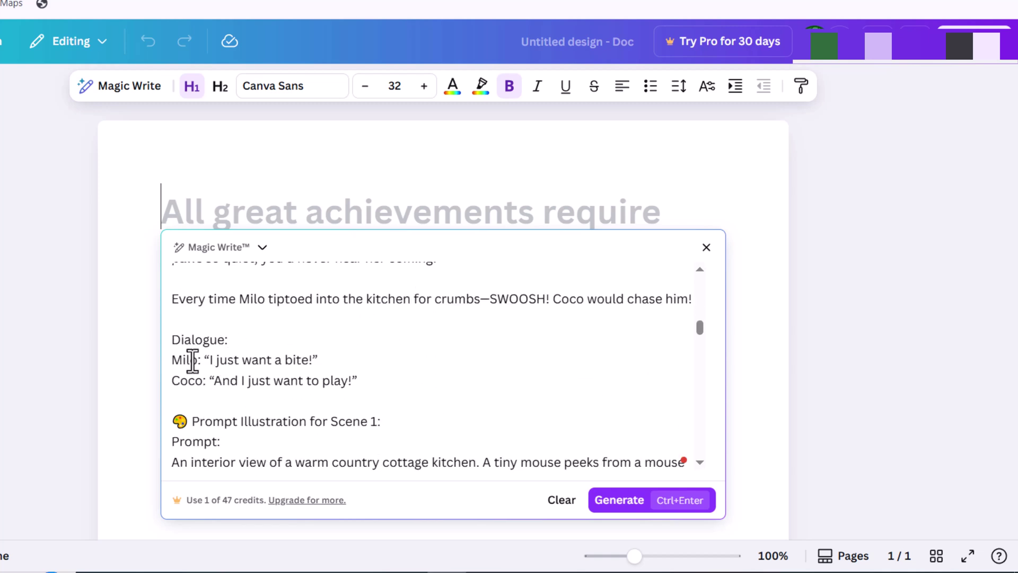
scroll(243, 343, "down", 6)
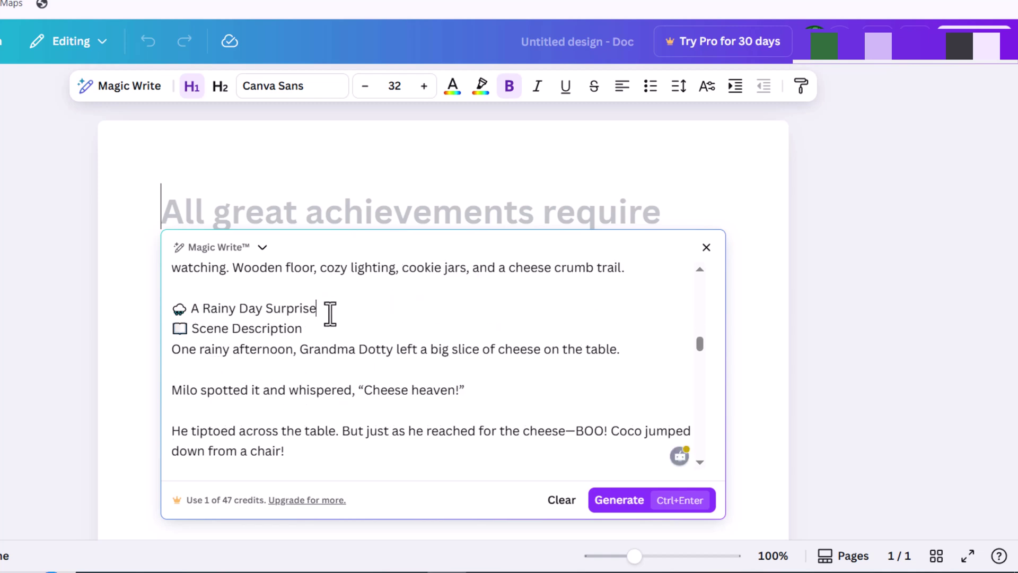
scroll(284, 312, "down", 9)
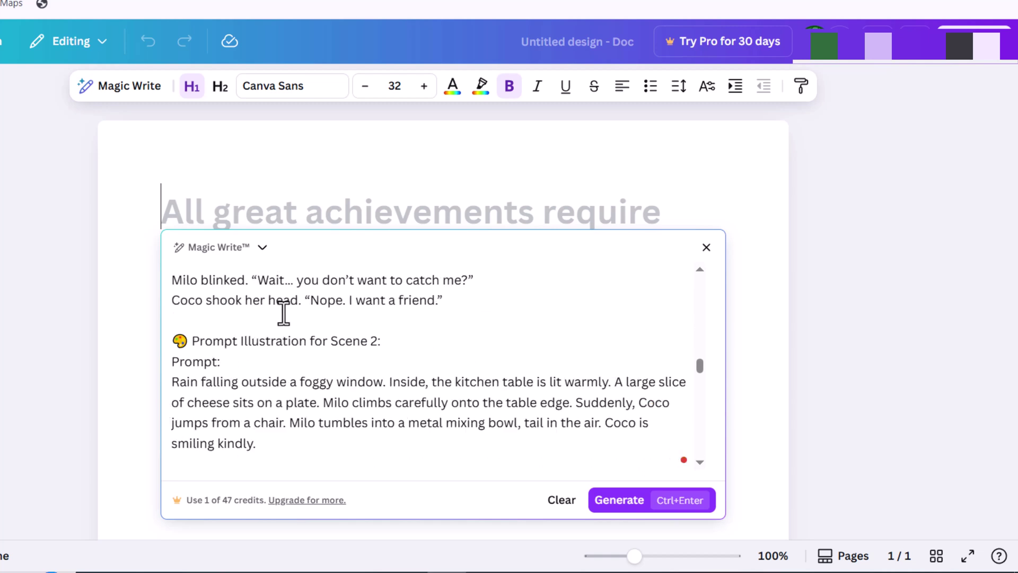
scroll(249, 328, "down", 12)
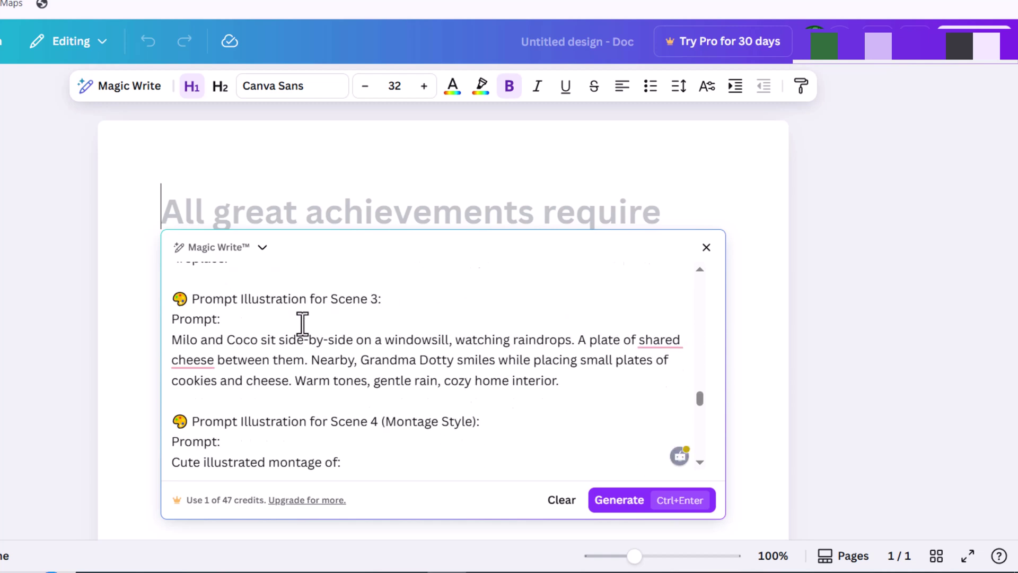
scroll(187, 322, "down", 10)
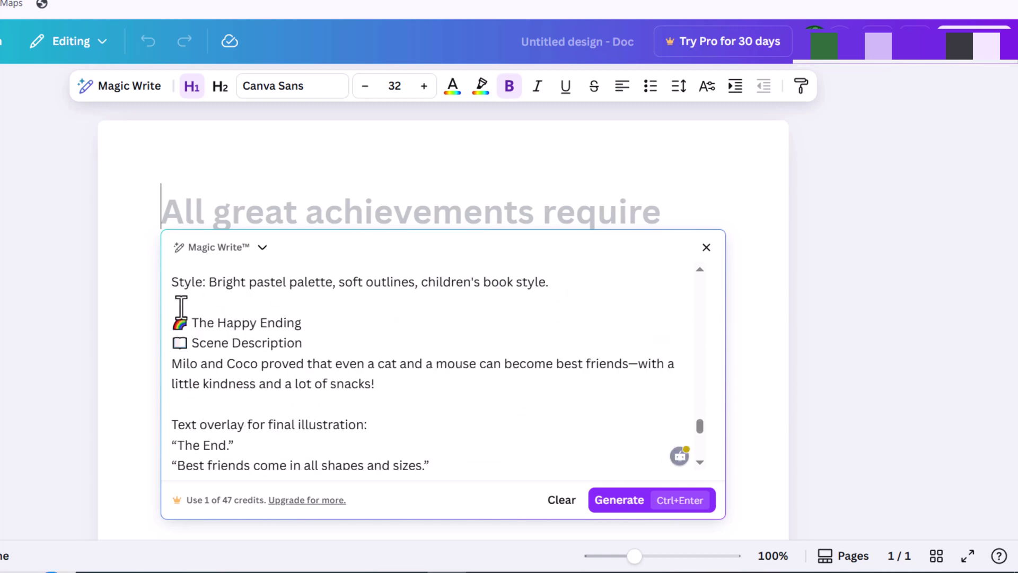
scroll(222, 352, "down", 8)
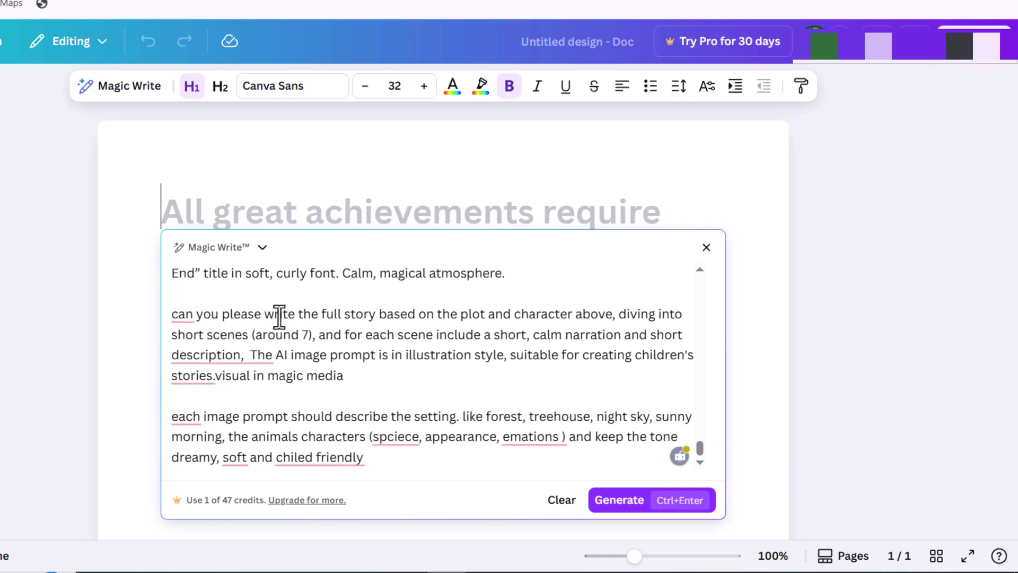
- Request the full story in around 7 short scenes, each with calm narration, a short description and an illustration-style image prompt, and generate it
triple_click(379, 313)
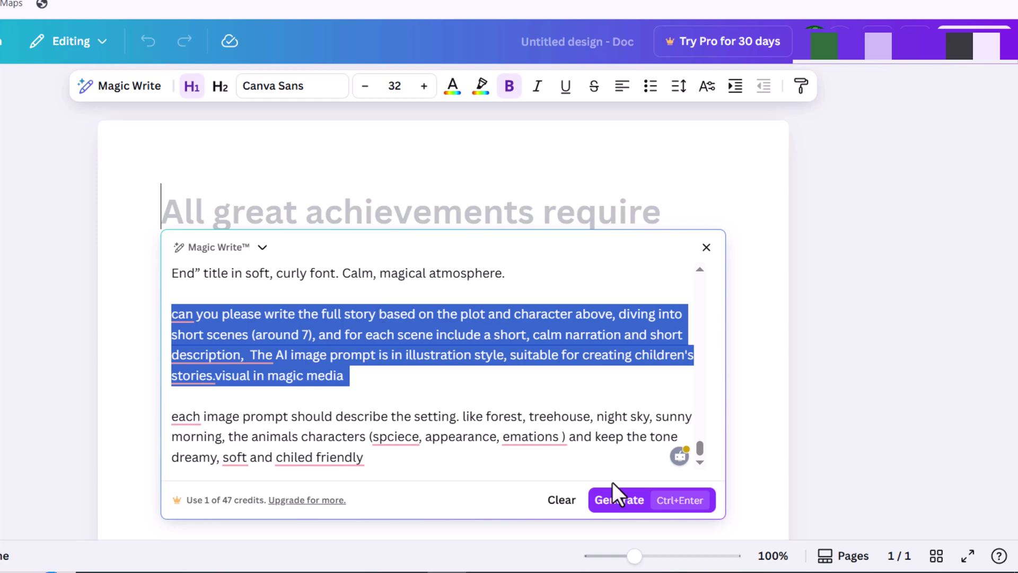
left_click(615, 500)
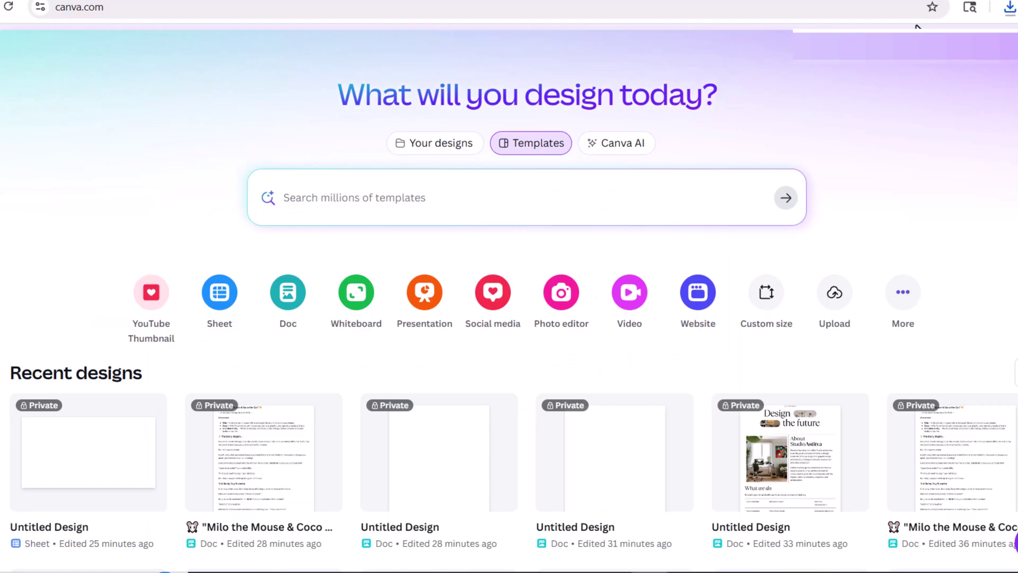
- Create a blank video design and add six empty pages to make seven in total
left_click(629, 305)
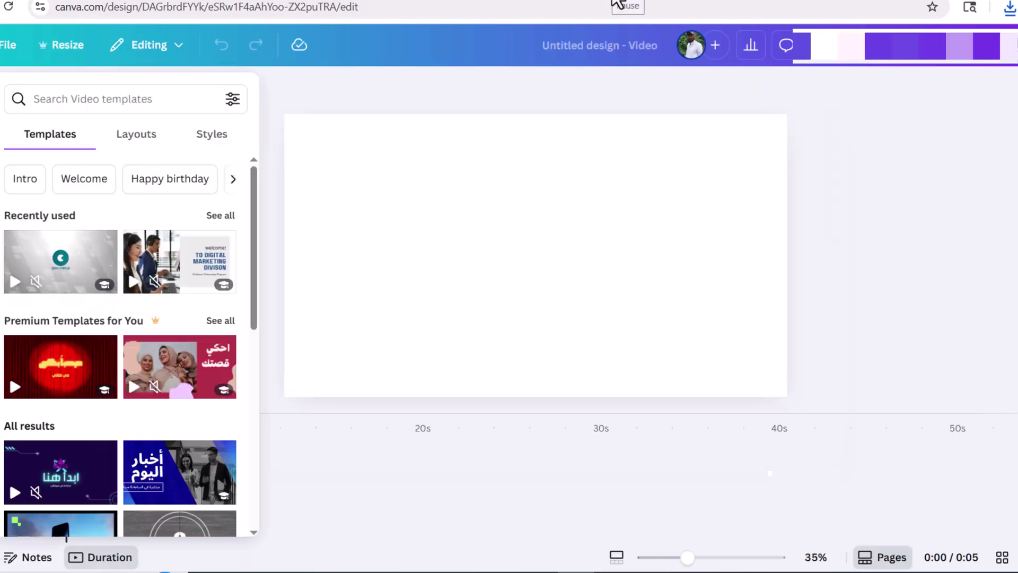
left_click(883, 557)
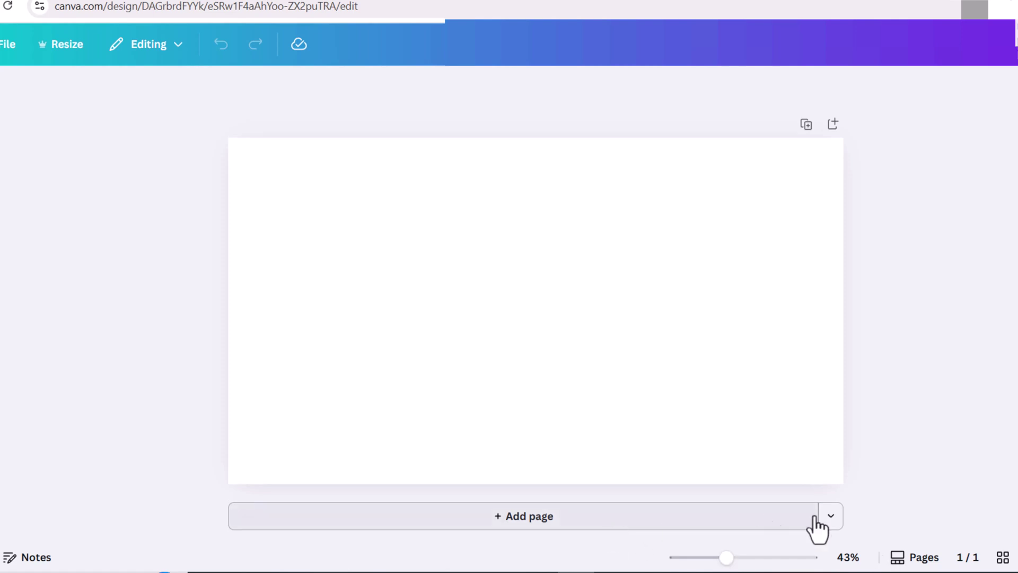
left_click(689, 522)
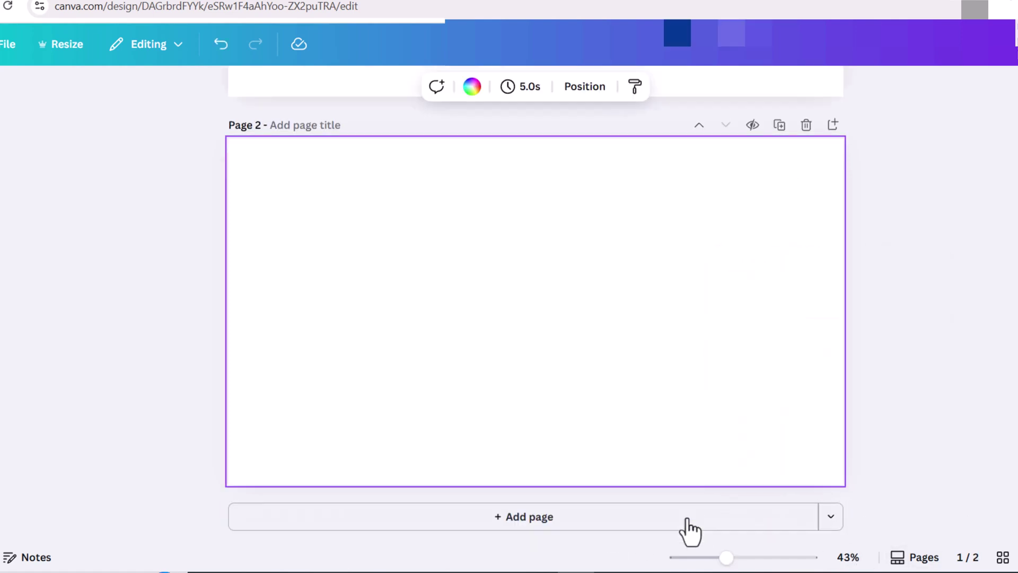
left_click(658, 527)
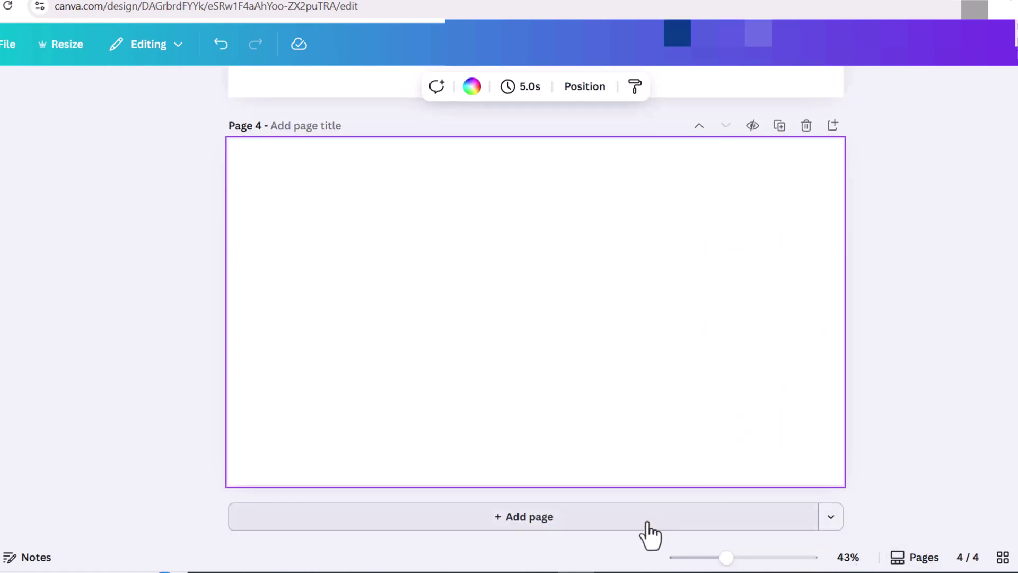
left_click(647, 523)
left_click(644, 523)
left_click(639, 523)
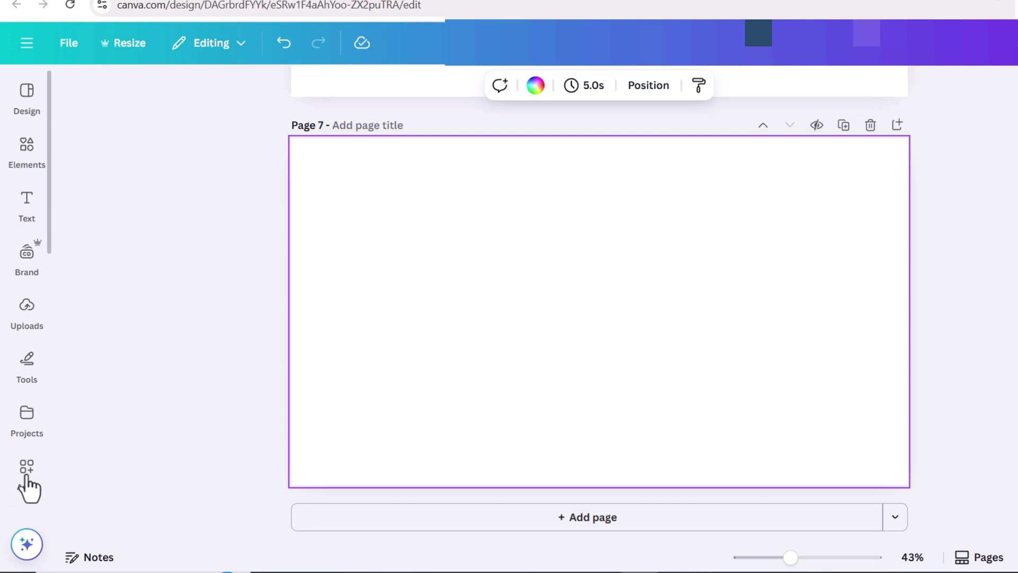
- Open Magic Media in the video design and copy Scene 1's illustration prompt from the generated story document
scroll(26, 469, "down", 2)
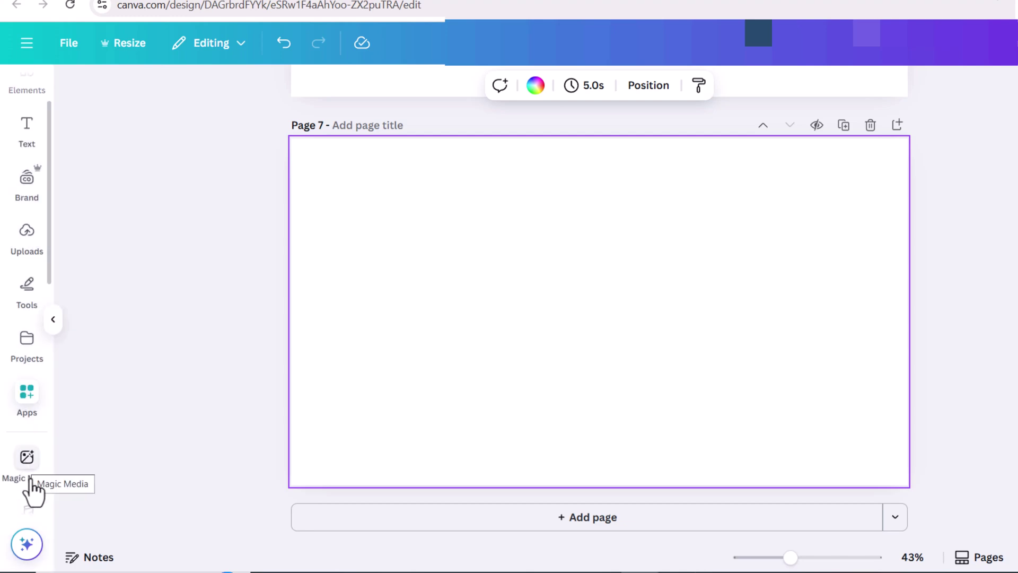
left_click(26, 460)
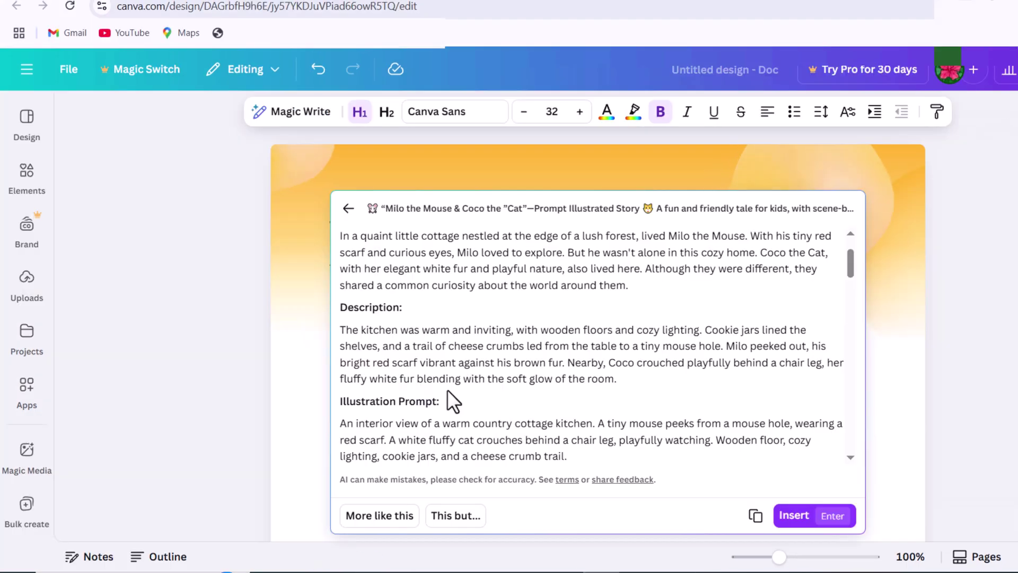
left_click_drag(573, 461, 518, 466)
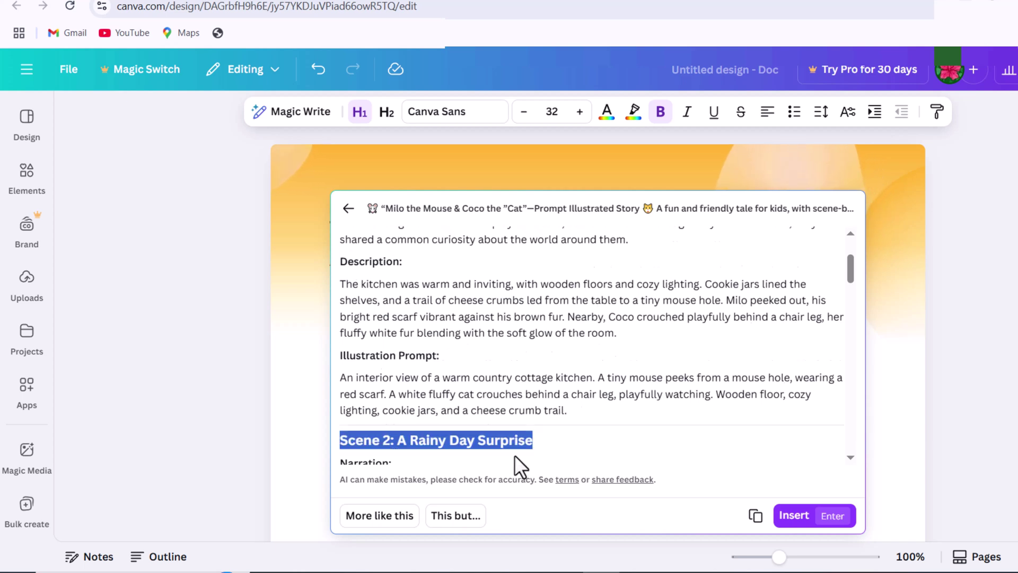
left_click(435, 380)
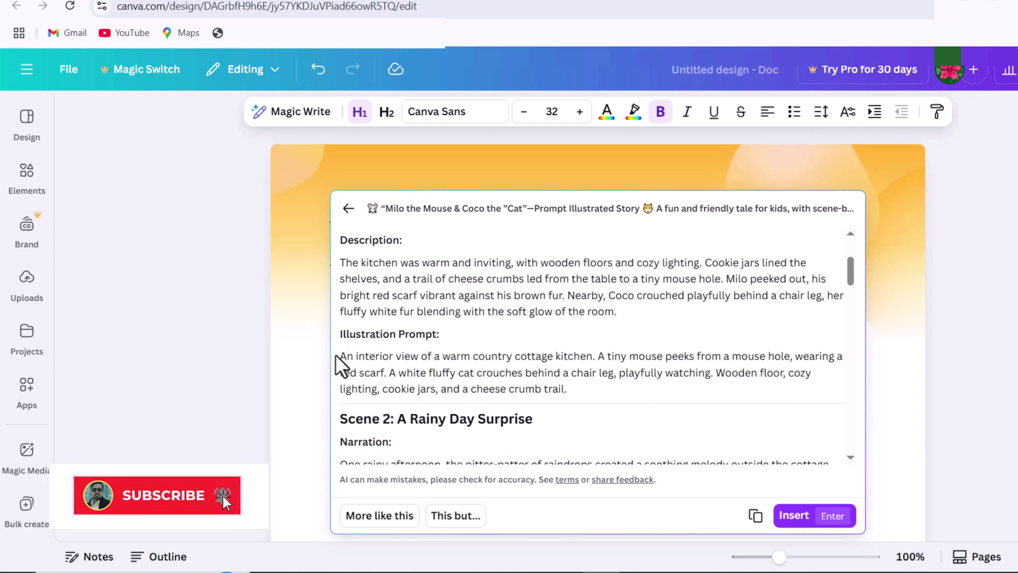
left_click_drag(339, 356, 566, 390)
right_click(513, 371)
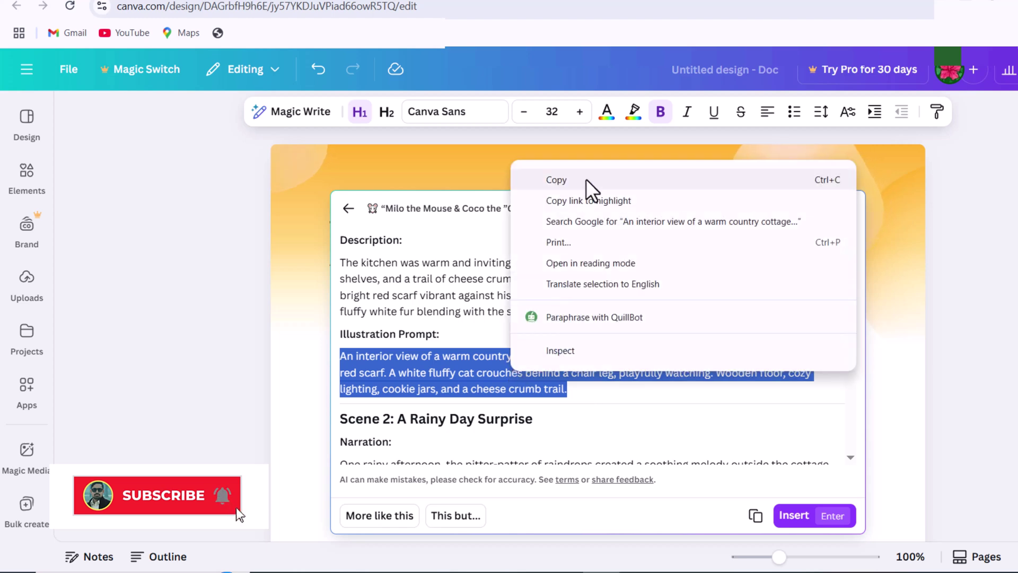
left_click(586, 191)
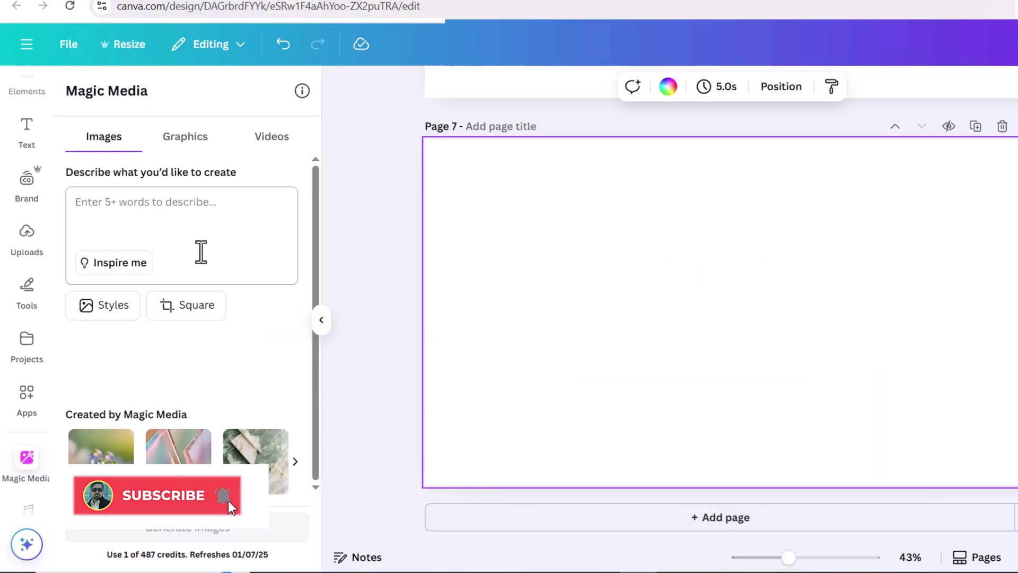
- Generate Landscape images from the pasted Scene 1 prompt with an illustration style prefix, and add the grey mouse and white cat image to the first page
left_click(141, 208)
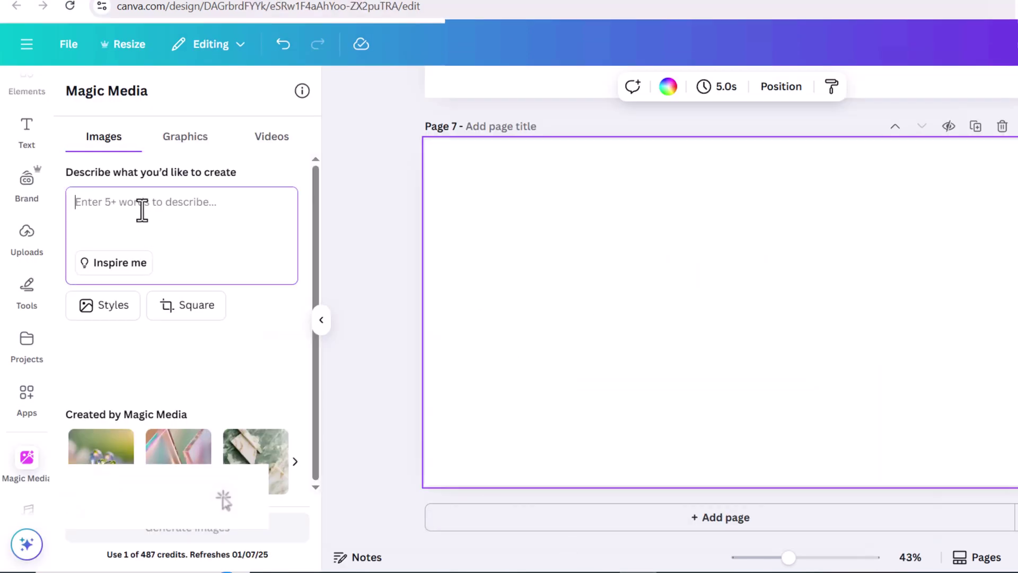
right_click(139, 205)
left_click(178, 351)
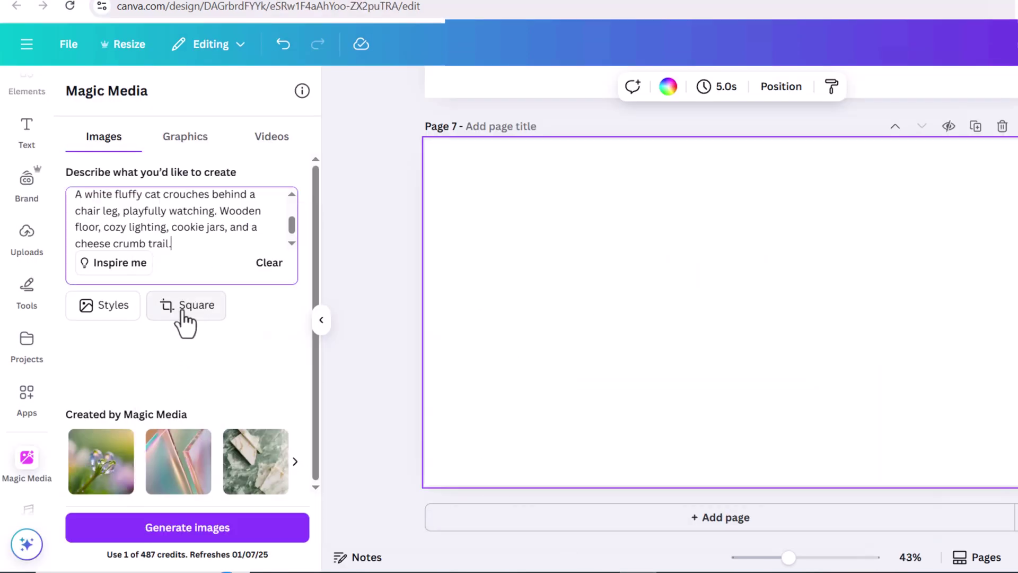
left_click(183, 313)
left_click(182, 154)
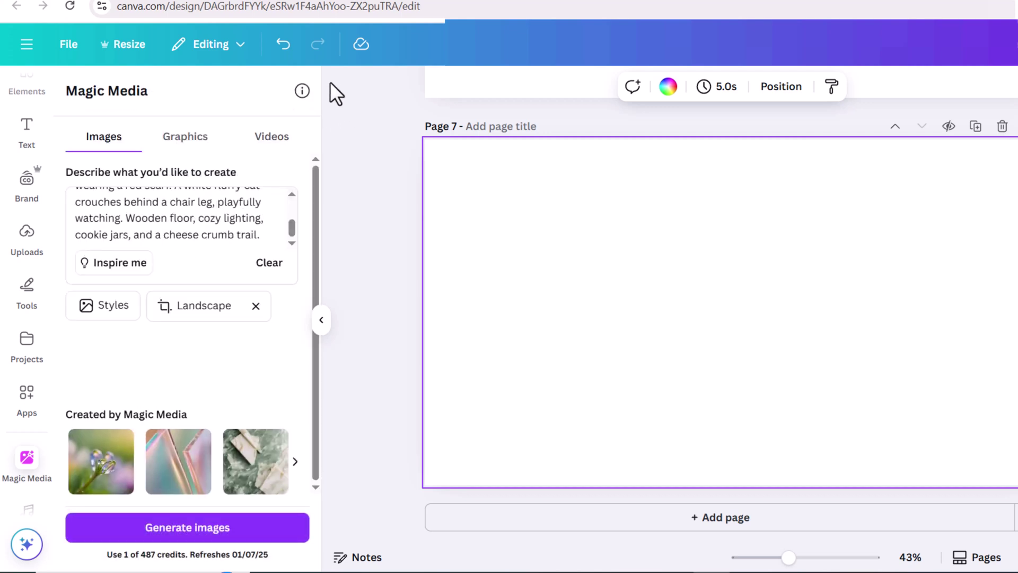
left_click(166, 537)
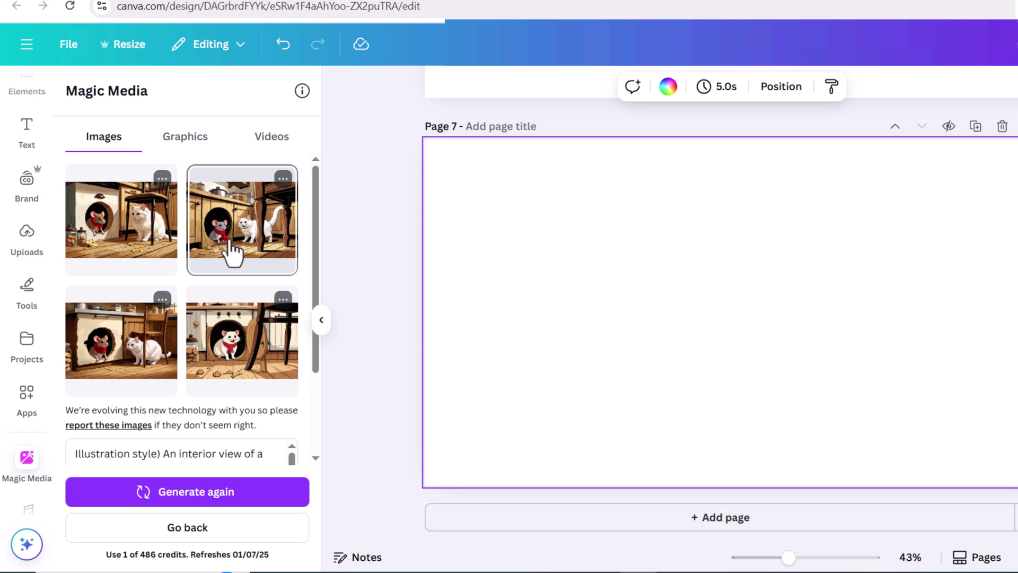
left_click(234, 249)
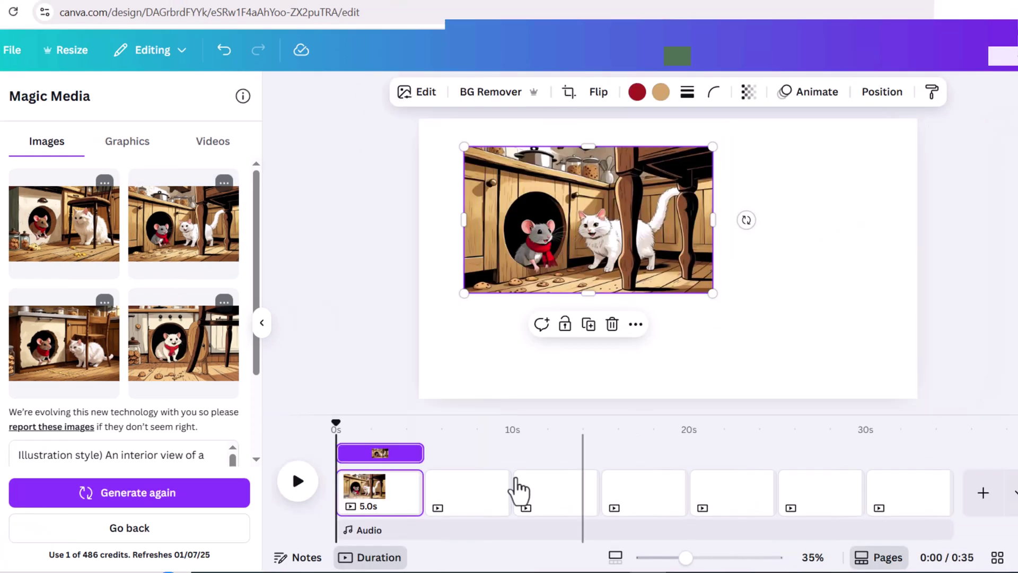
- Select the second video page and copy Scene 2's illustration prompt from the story document
left_click(464, 495)
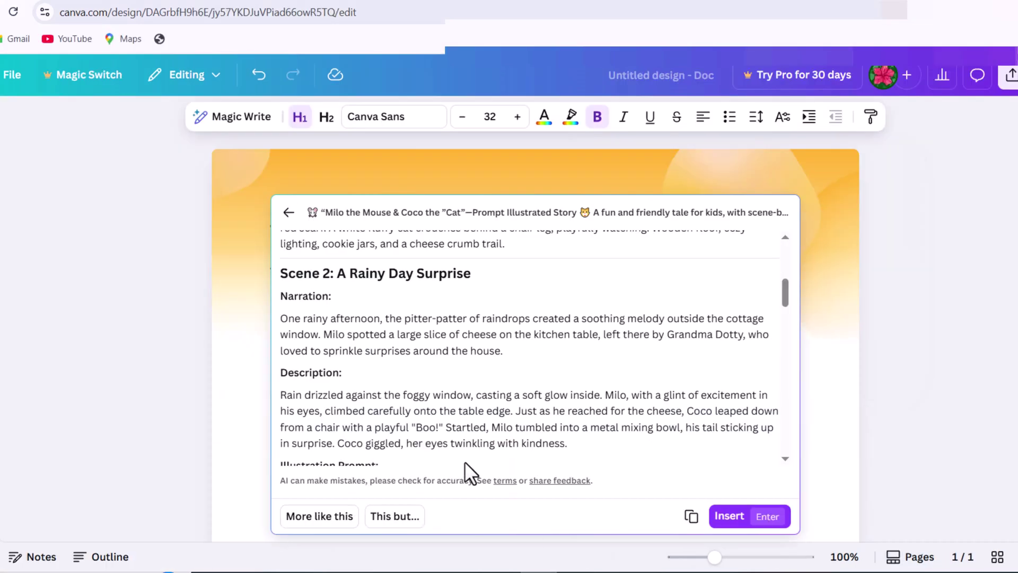
scroll(466, 472, "down", 5)
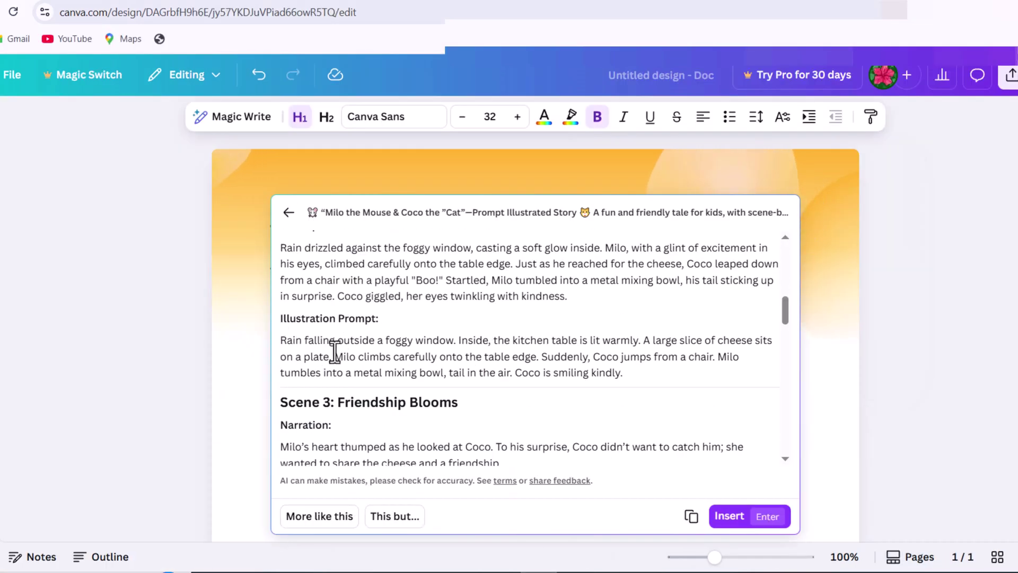
triple_click(335, 350)
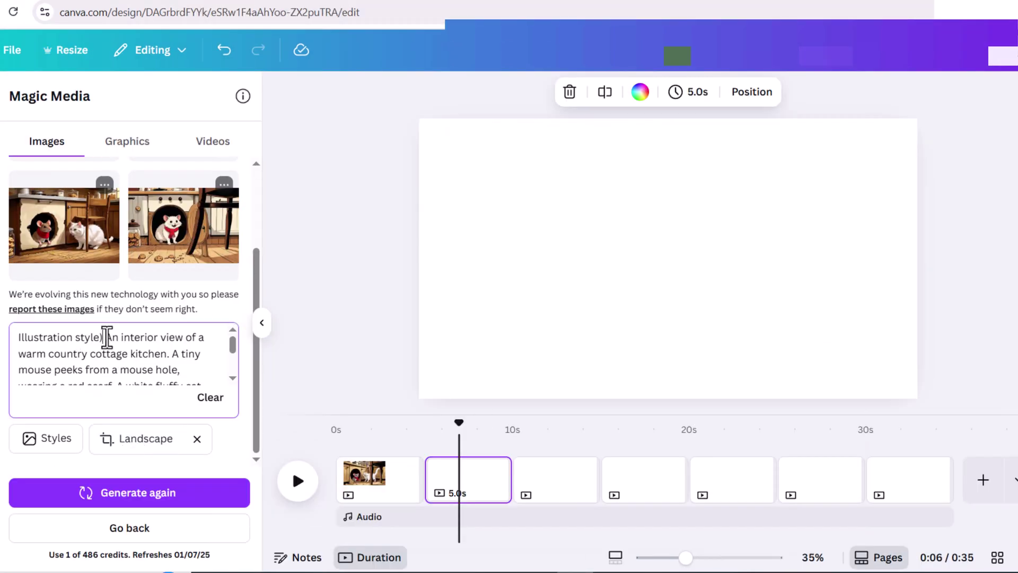
- Replace the image prompt with "Illustration style)Rain falling outside a foggy window. Inside, the kitchen table is lit warmly." and generate the images
key("ctrl+a")
key("ctrl+v")
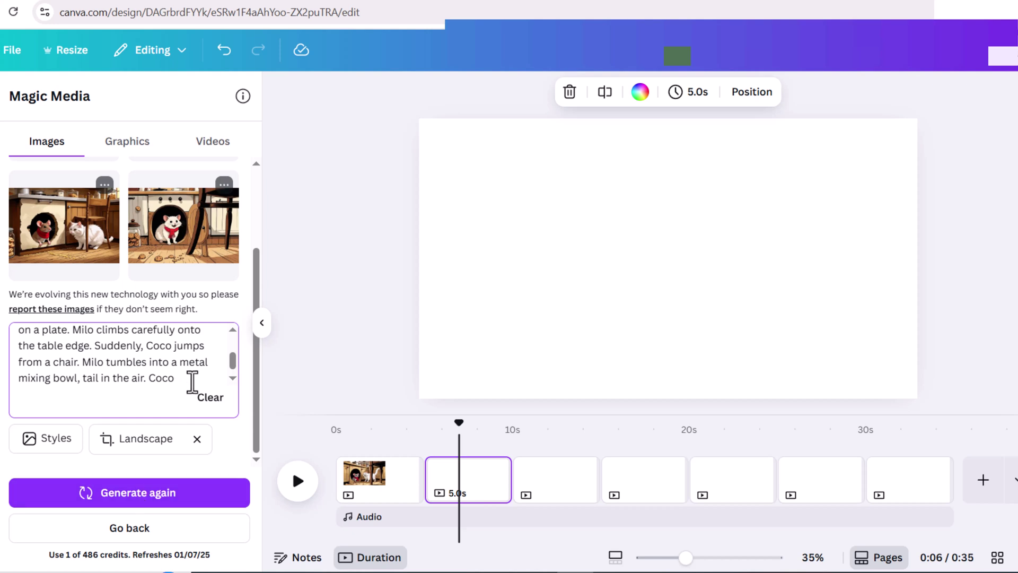
left_click(139, 493)
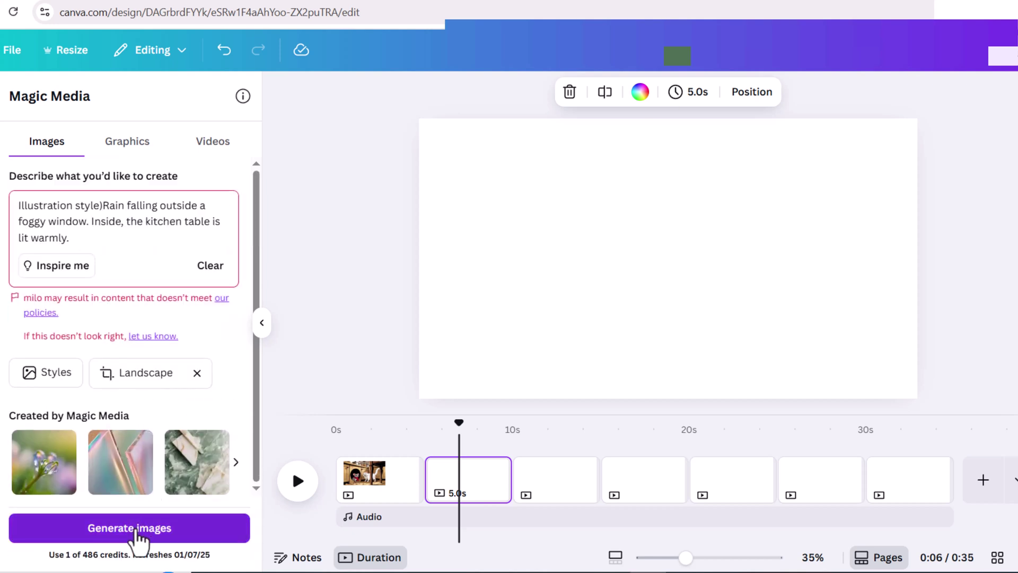
left_click(139, 530)
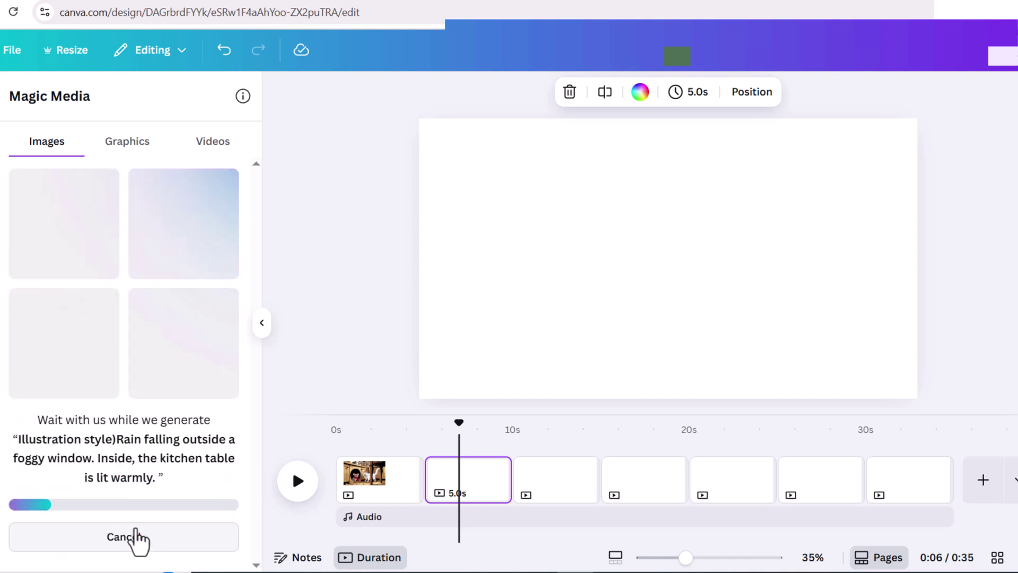
- Add the generated rainy-window image to the second page and a newly generated cat and mouse tea party image to the sixth page
left_click(180, 255)
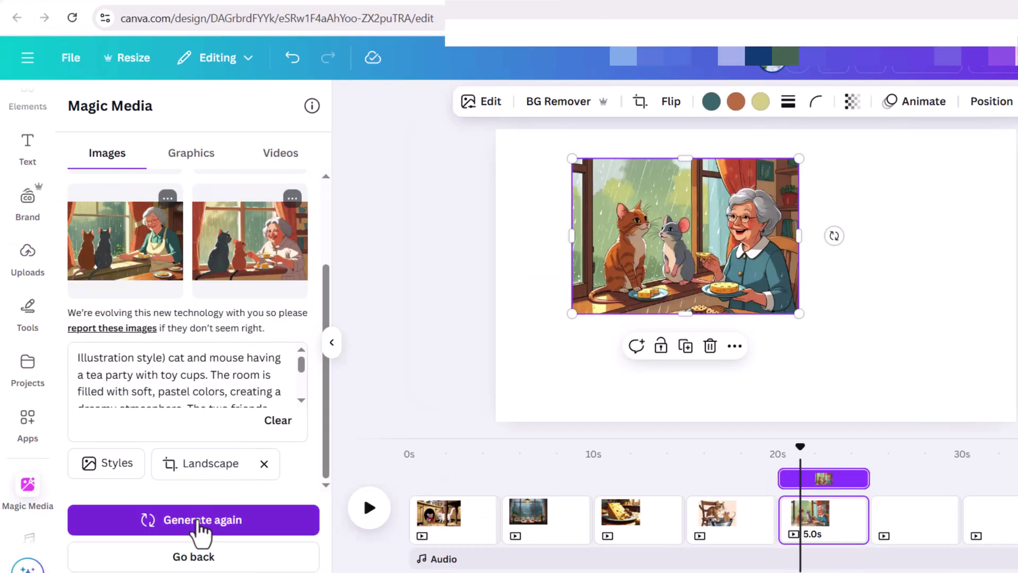
left_click(193, 536)
left_click(898, 517)
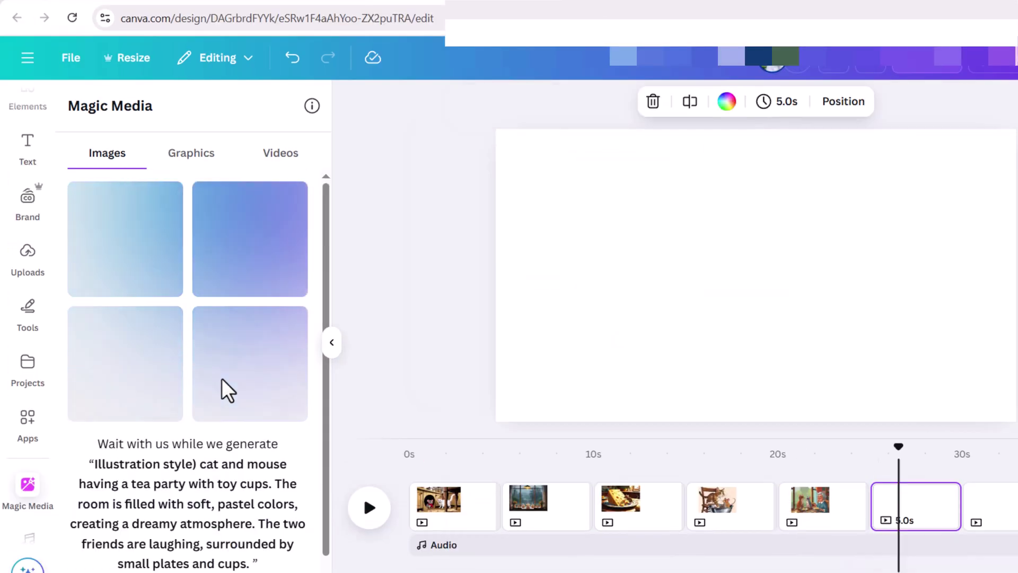
left_click(242, 266)
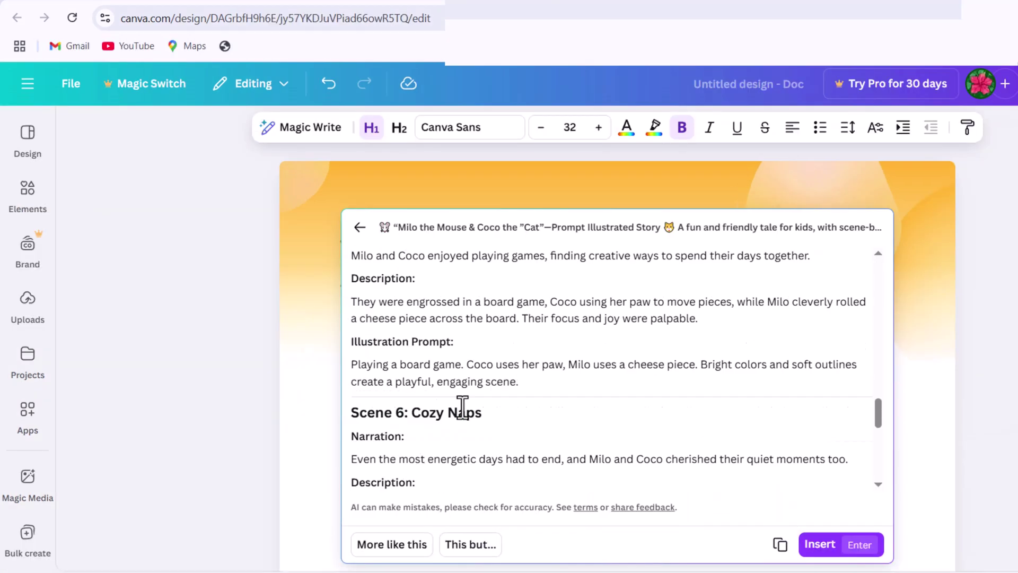
- Generate images from Scene 5's board game prompt with Coco changed to Cat and Milo to Mouse, and add the blue-striped cat image to the seventh page
left_click_drag(351, 364, 518, 382)
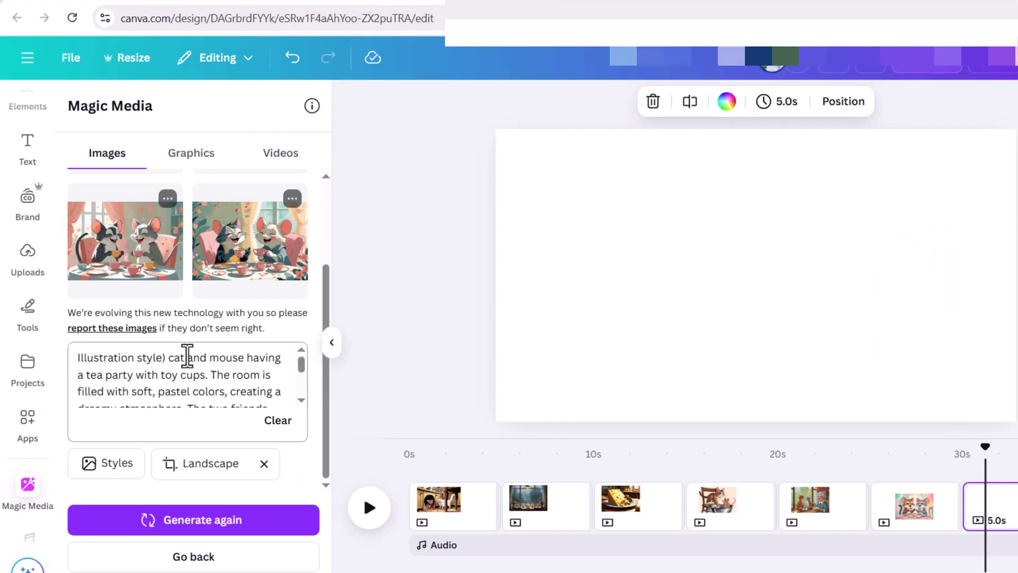
key("ctrl+v")
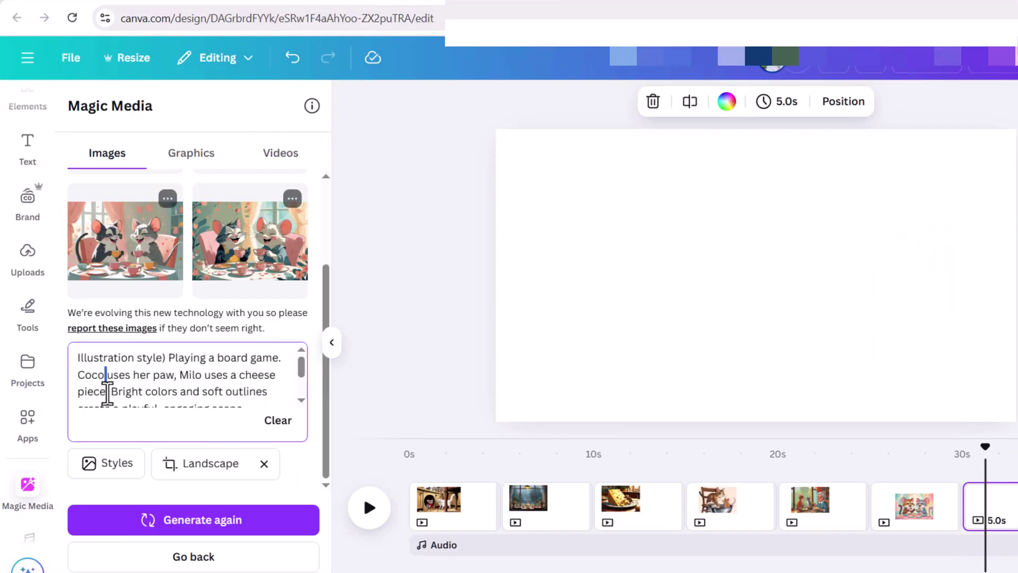
key("BackSpace")
key("BackSpace")
key("BackSpace")
key("BackSpace")
type("Cat")
double_click(185, 375)
type("Mouse")
key("Return")
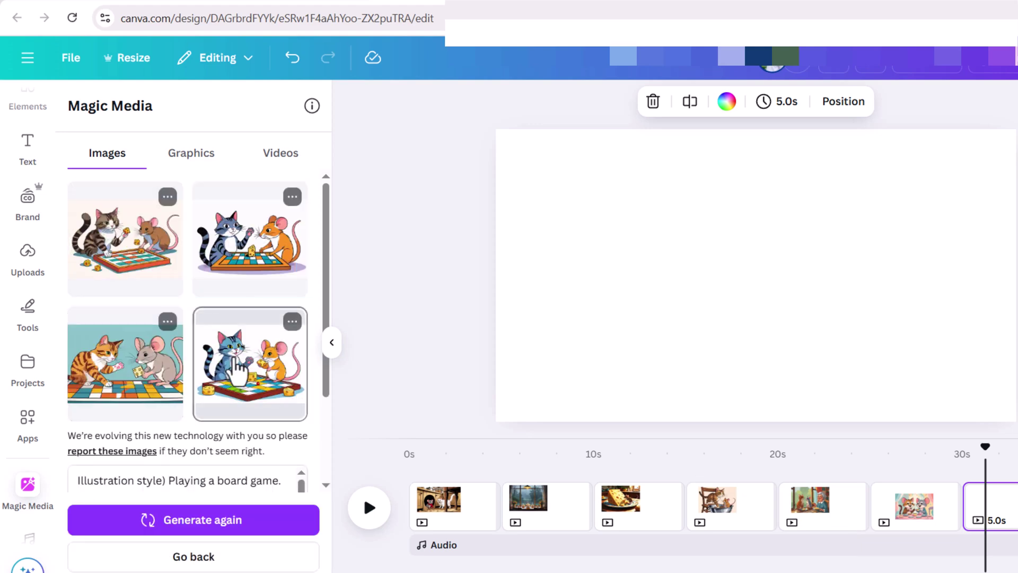
left_click(239, 371)
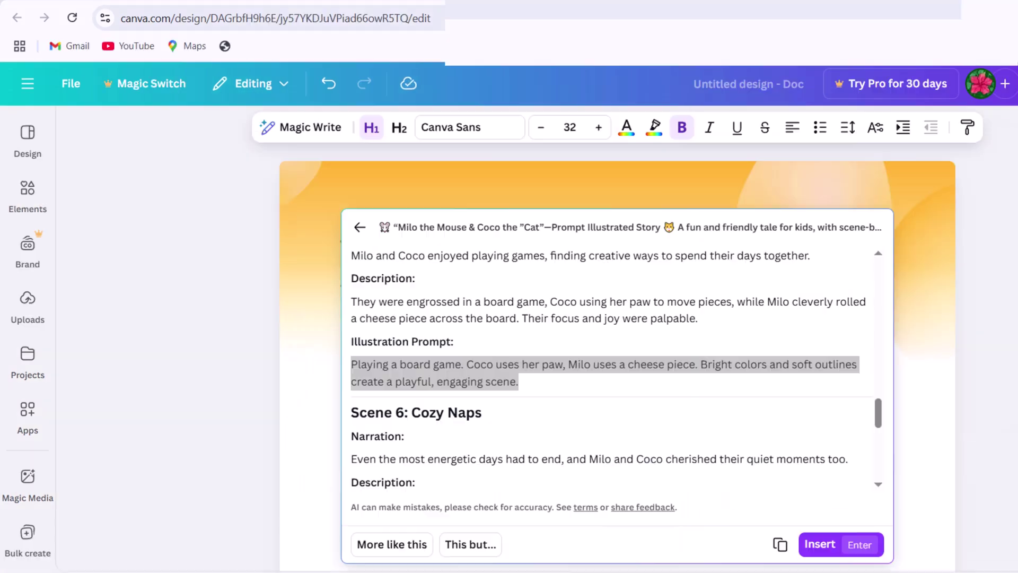
- Copy Scene 6's illustration prompt from the story document and generate illustration-style images of the cat and mouse napping near the fireplace
scroll(431, 336, "down", 5)
triple_click(457, 354)
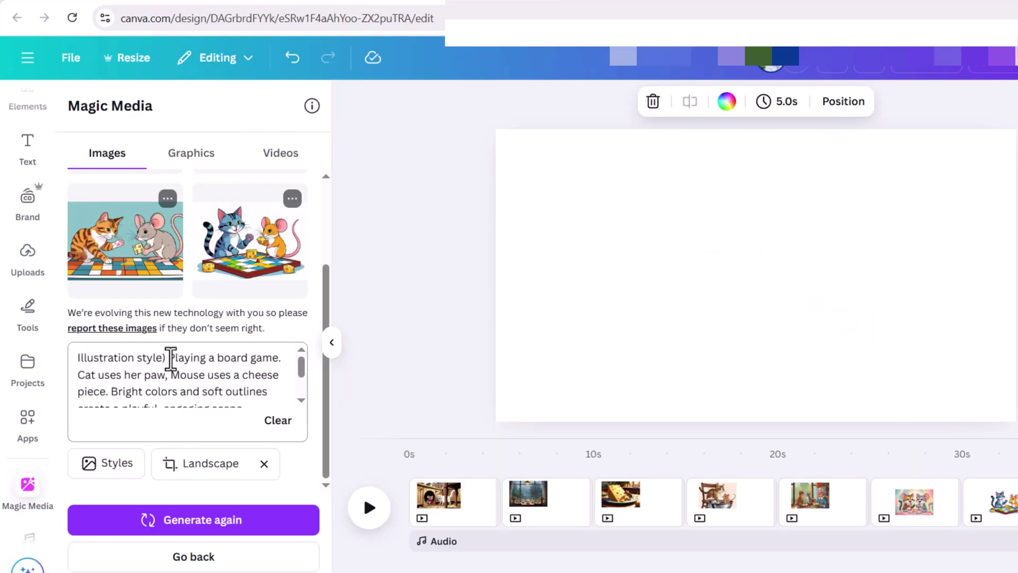
key("ctrl+v")
left_click(195, 510)
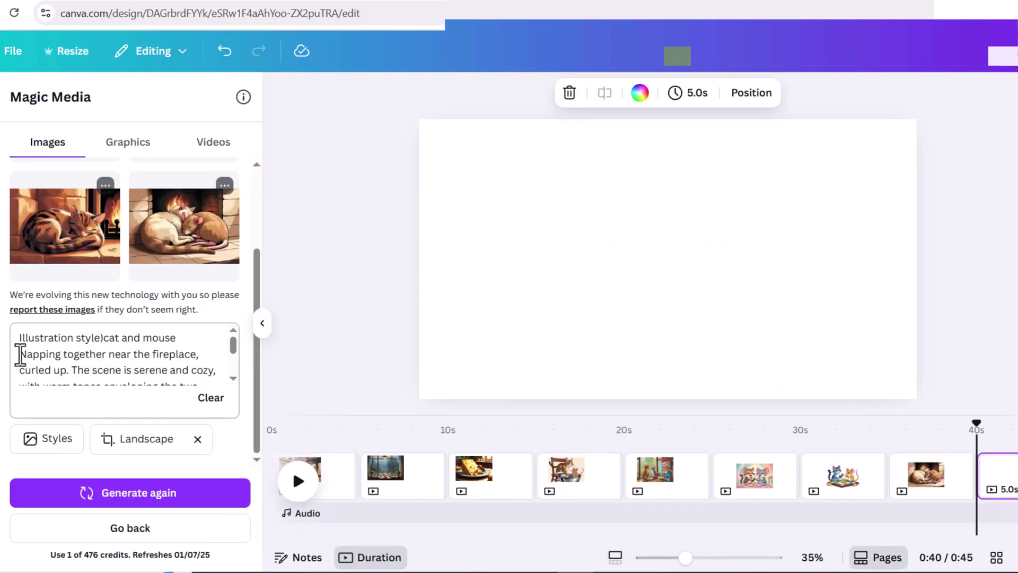
- Replace the image prompt with the cat and mouse friendship scene, followed by the closing scene "Illustration style) Sunset glow shining through the cottage window"
key("ctrl+v")
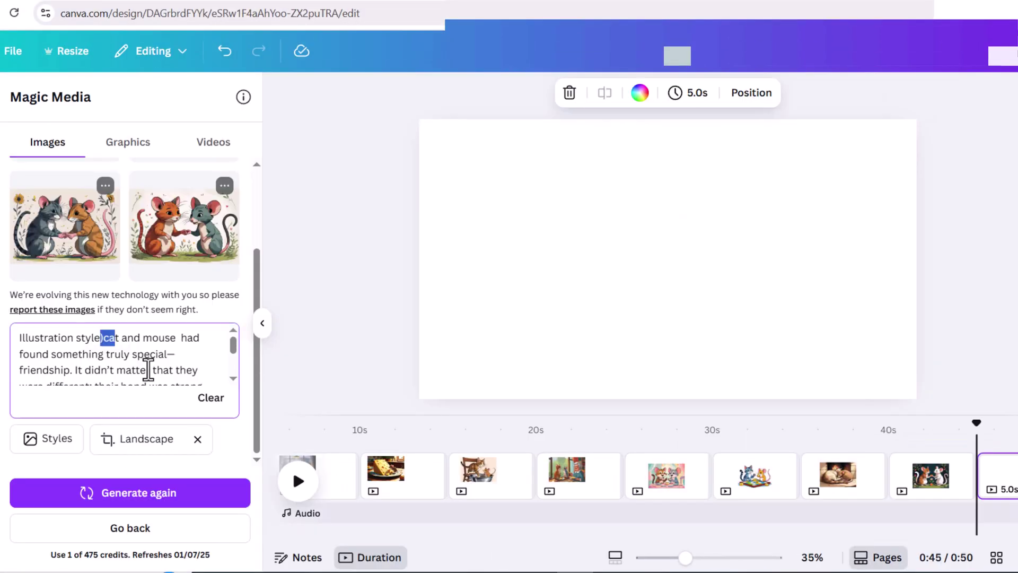
key("ctrl+a")
type("Illustration style) Sunset glow shining through the cottage window. Miko and Coco sit peacefully on the windowsill, tails gently touching. A heart shape subtly glows in the light. A warm \"The End\" title in soft, curly font. Calm, magical atmosphere.")
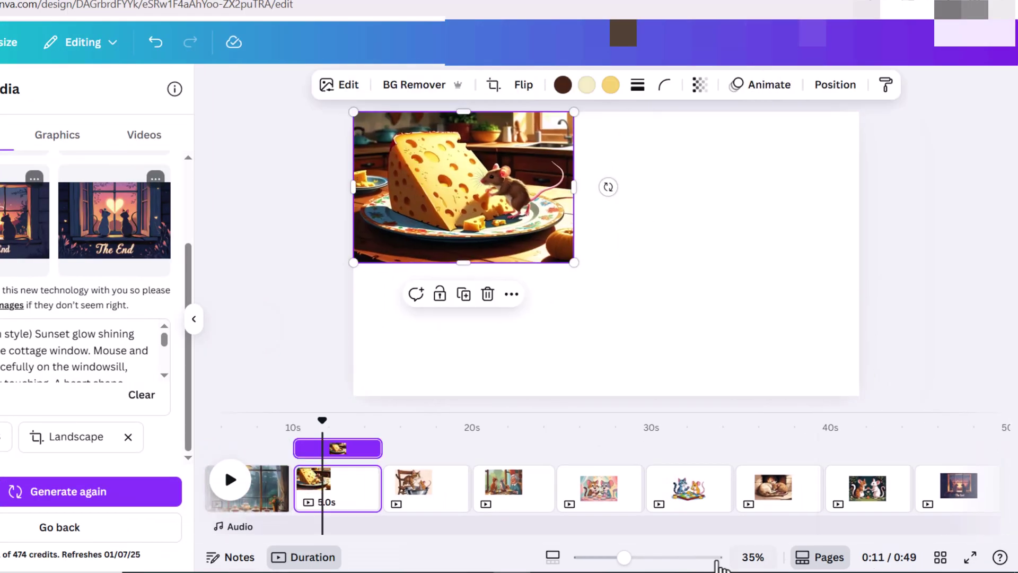
- Enlarge the images on the third, fourth and fifth pages so each fills its whole page
left_click_drag(573, 262, 723, 285)
left_click(426, 487)
left_click_drag(573, 262, 731, 341)
left_click(514, 488)
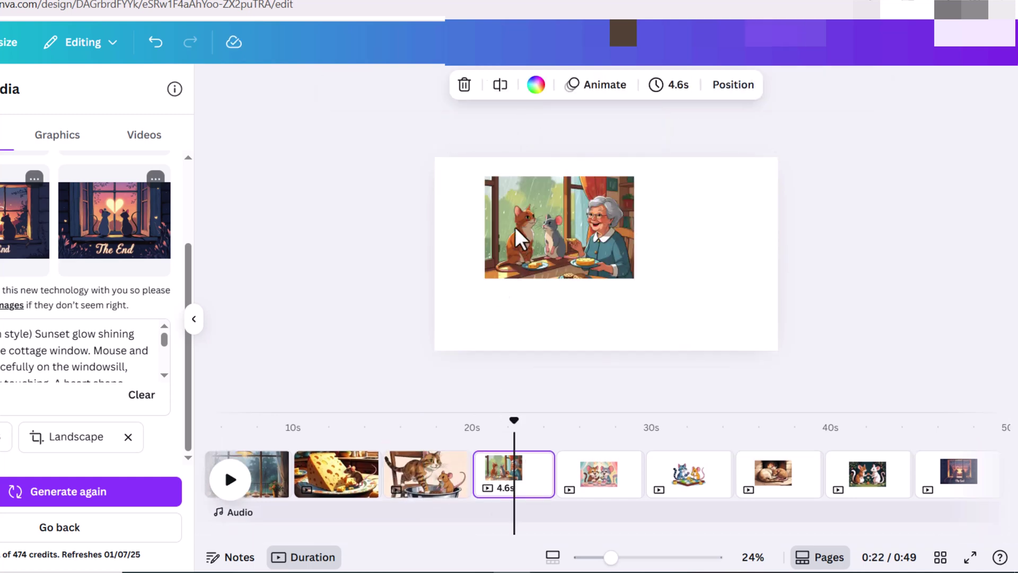
left_click_drag(517, 238, 467, 220)
left_click_drag(584, 209, 780, 259)
- Enlarge the tea party image on the sixth page to 1,920 × 1,080 and the board game image on the seventh page to fill the page
left_click(599, 473)
left_click(519, 206)
left_click_drag(595, 207, 786, 261)
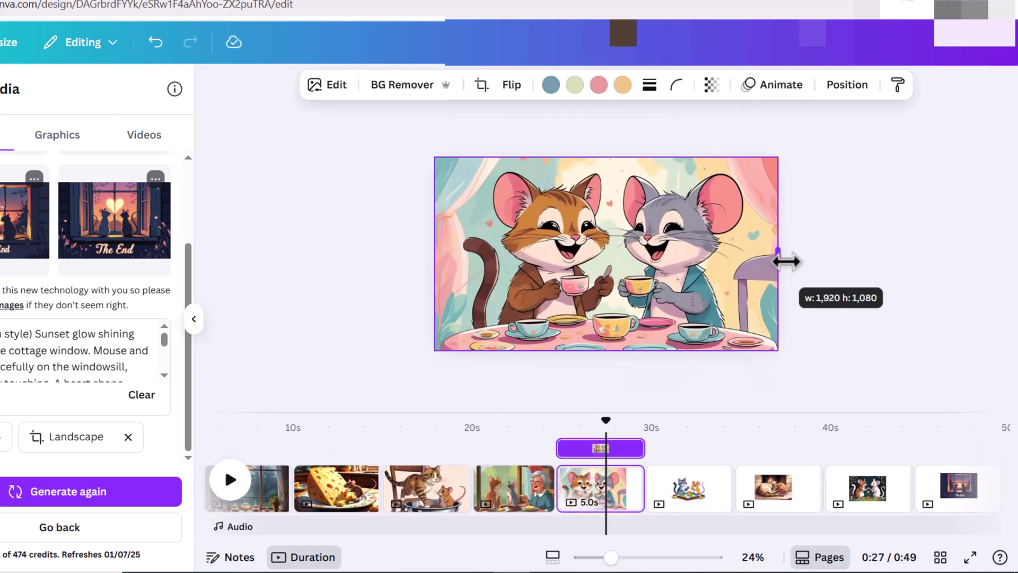
left_click(688, 488)
left_click_drag(538, 243, 436, 198)
left_click_drag(580, 257, 718, 336)
- Move and enlarge the fireplace nap, friendship and "The End" images on the last three pages to fill their pages
left_click(778, 487)
left_click_drag(586, 287, 507, 249)
left_click_drag(580, 260, 711, 347)
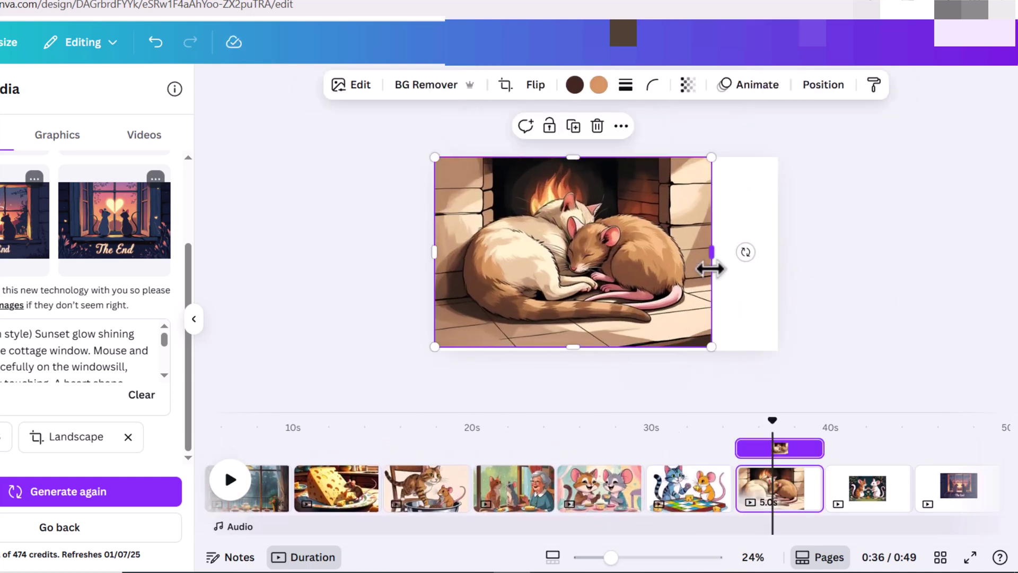
left_click(867, 487)
left_click_drag(604, 252, 519, 215)
left_click_drag(609, 272, 777, 349)
left_click(958, 488)
left_click_drag(606, 253, 778, 349)
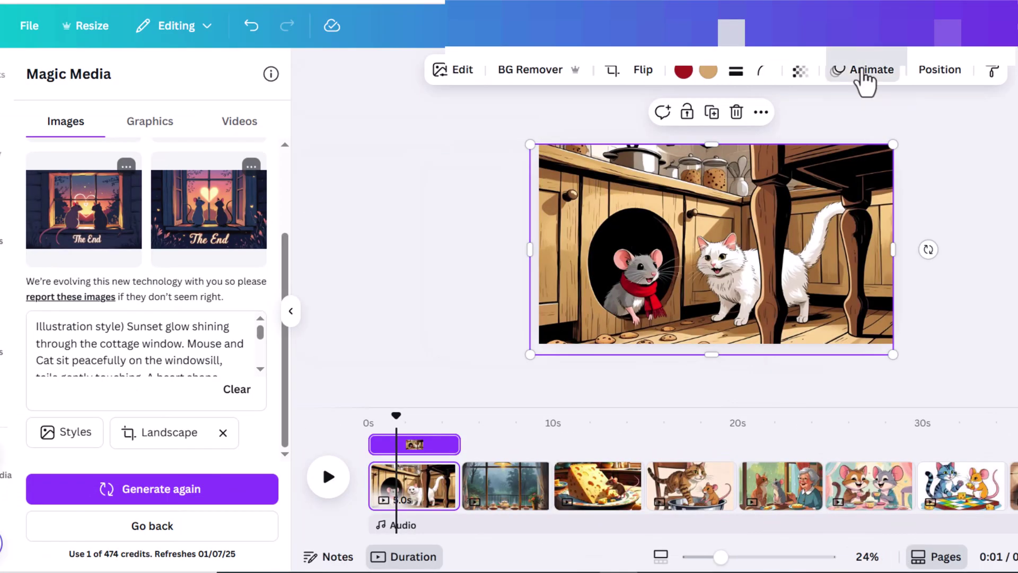
- Apply the Photo Zoom animation on enter, scaling out, to the mouse and white cat image on the first page
left_click(862, 84)
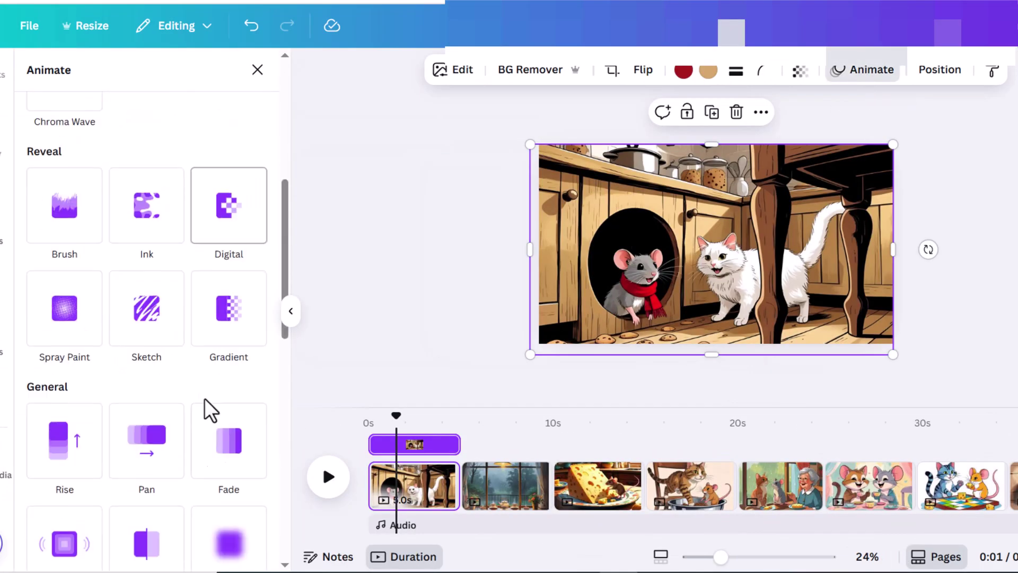
scroll(75, 431, "down", 10)
left_click(125, 380)
scroll(159, 509, "down", 4)
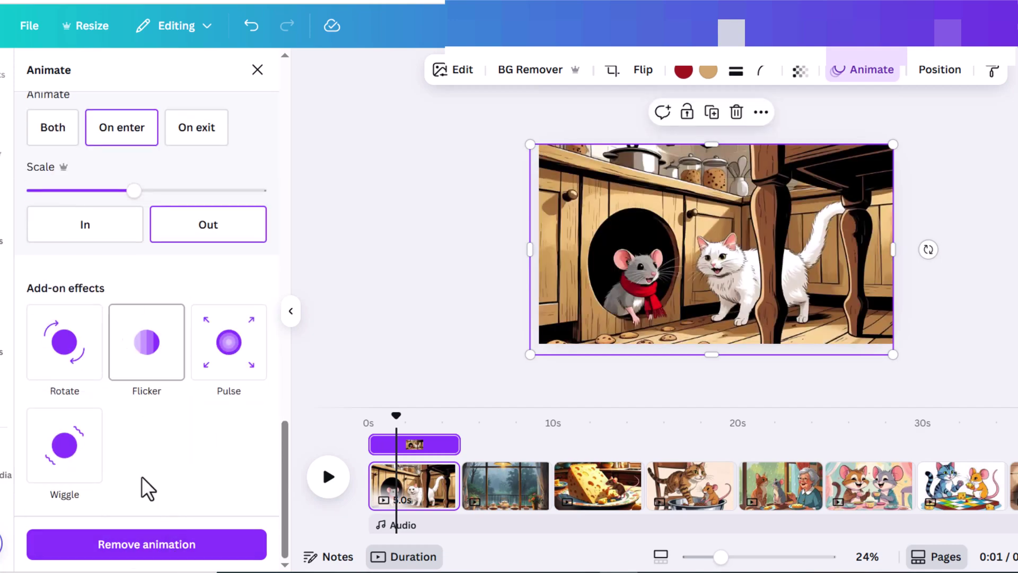
scroll(142, 476, "up", 3)
- Apply the Photo Zoom animation on enter to the rainy-window image on the second page
left_click(506, 485)
left_click(612, 69)
left_click(216, 543)
left_click(861, 69)
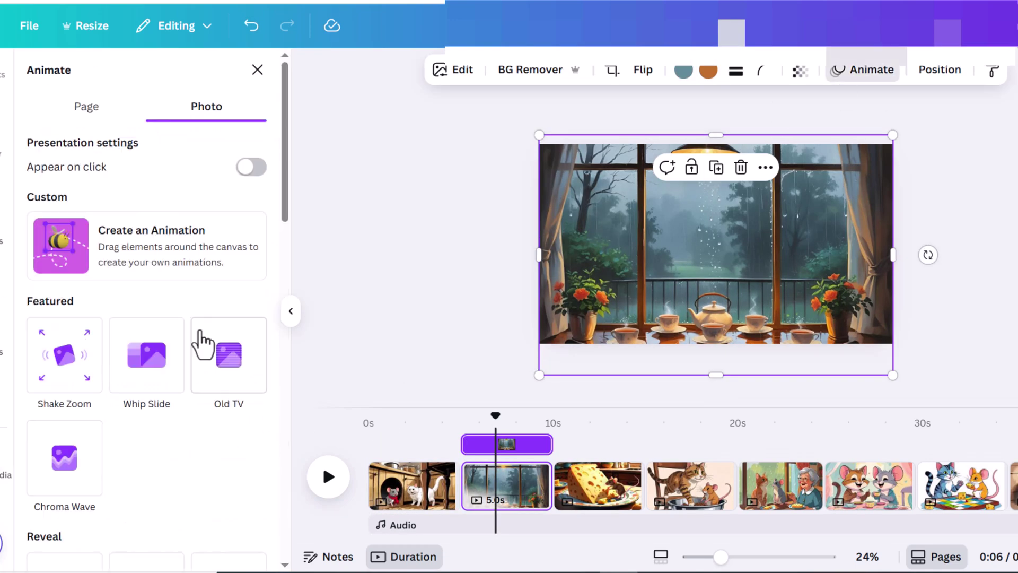
scroll(203, 345, "down", 5)
left_click(227, 266)
left_click(123, 300)
left_click(147, 542)
- Apply the Photo Zoom animation on enter, scaling out, to the mouse and cheese image on the third page
left_click(587, 498)
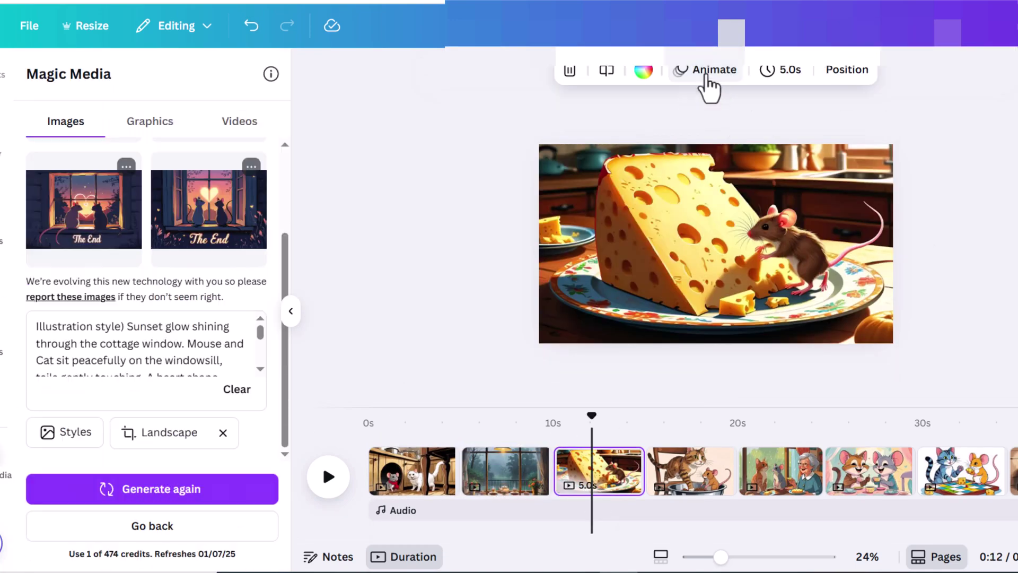
left_click(709, 75)
left_click(636, 266)
left_click(875, 70)
left_click(228, 265)
left_click(121, 391)
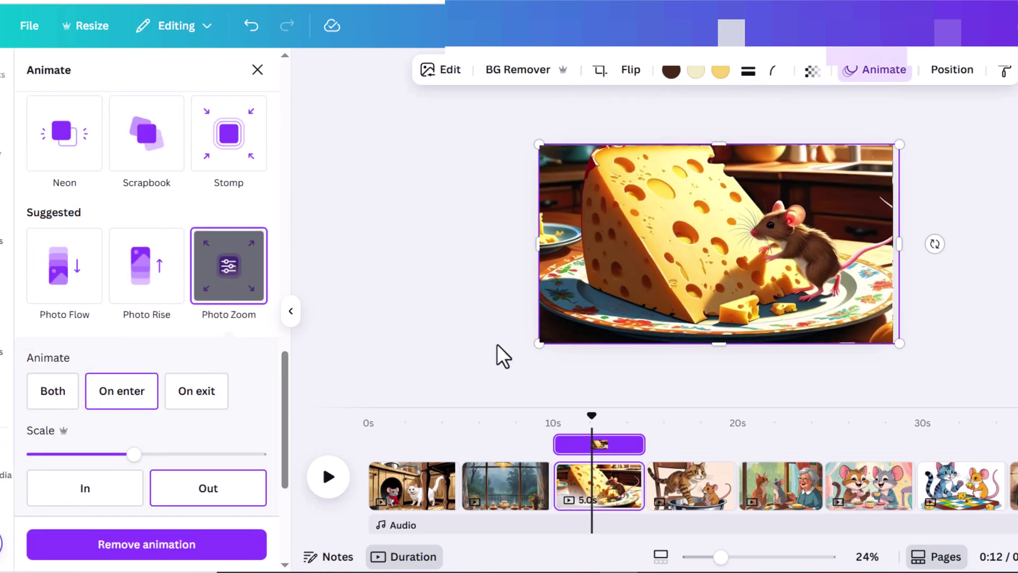
- Apply the Photo Zoom animation on enter to the fourth page's cat and mouse image and continue with the remaining pages' images
left_click(689, 485)
left_click(818, 182)
left_click(212, 366)
left_click(118, 379)
left_click(995, 484)
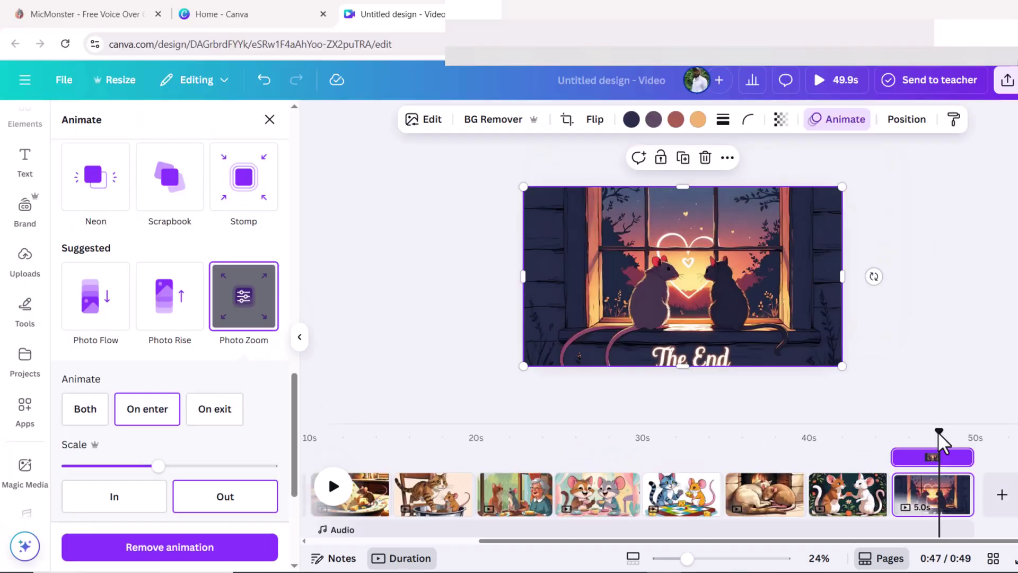
- Return the playhead to the start of the video and add a sparkle element over the first page's image
left_click_drag(939, 432, 329, 412)
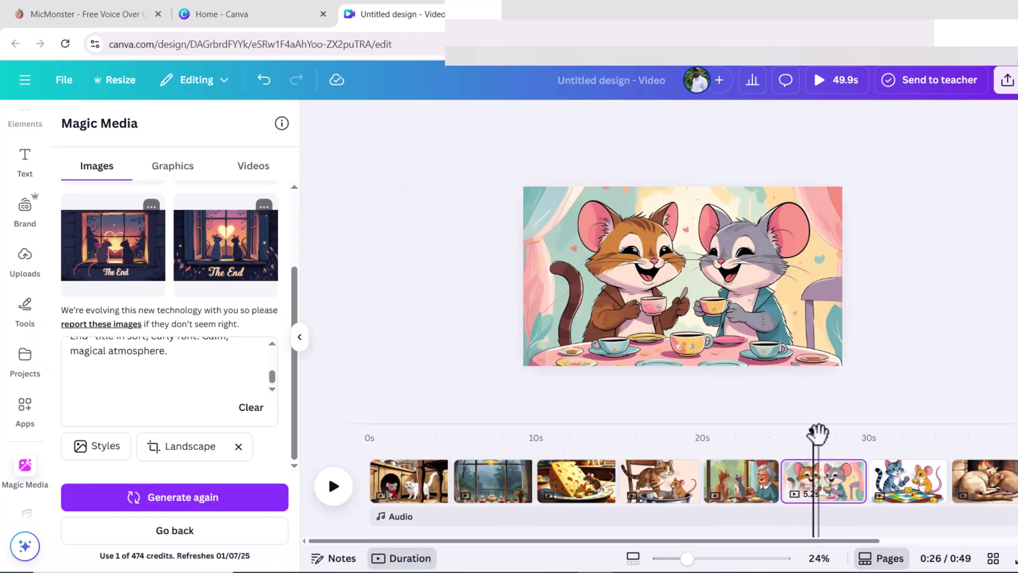
left_click_drag(818, 434, 488, 433)
left_click(382, 434)
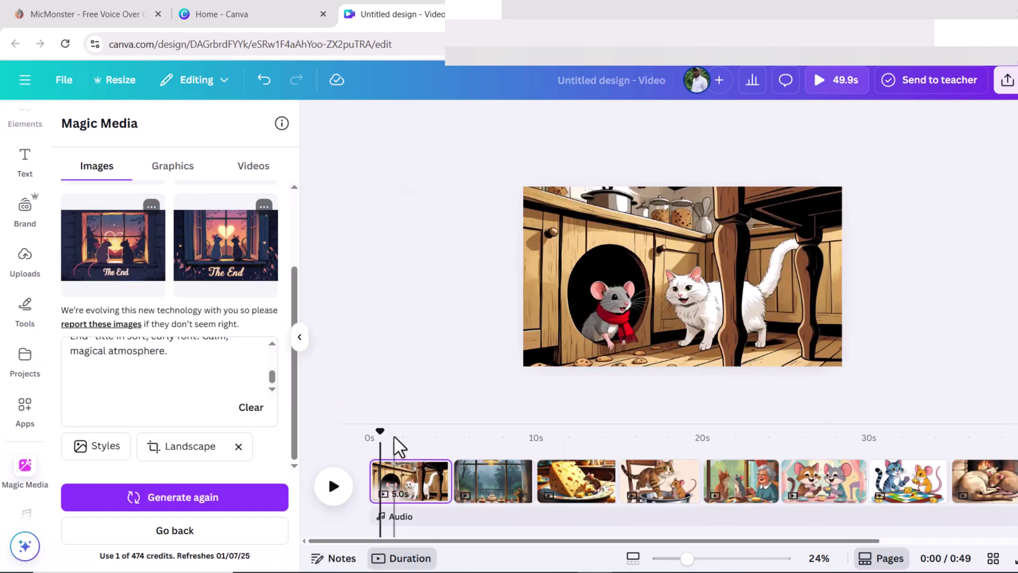
left_click(406, 490)
left_click(25, 119)
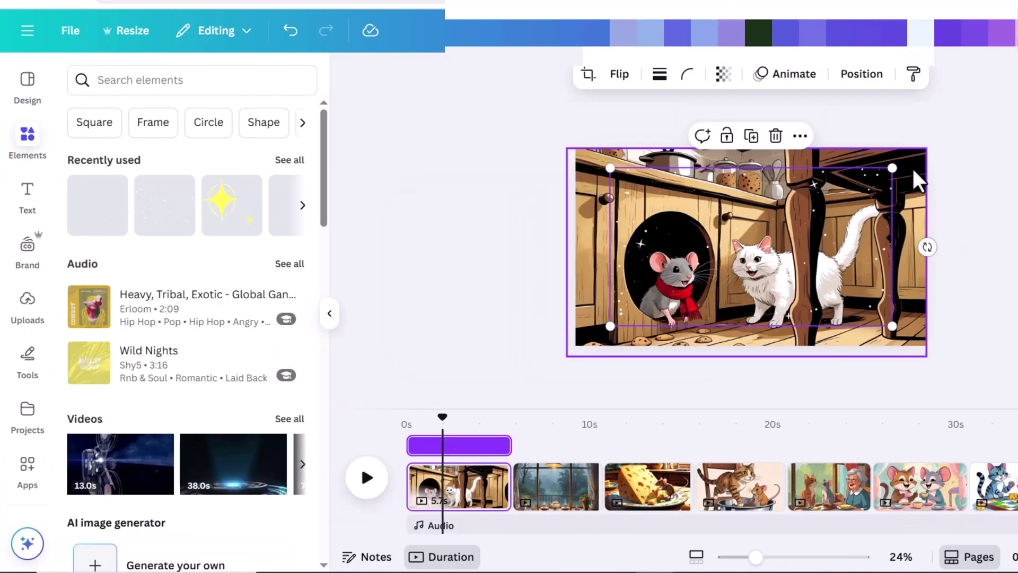
- Enlarge and reposition the sparkle overlay so it covers the whole "The End" image on the last page
left_click(529, 422)
left_click(597, 422)
left_click_drag(892, 168, 933, 148)
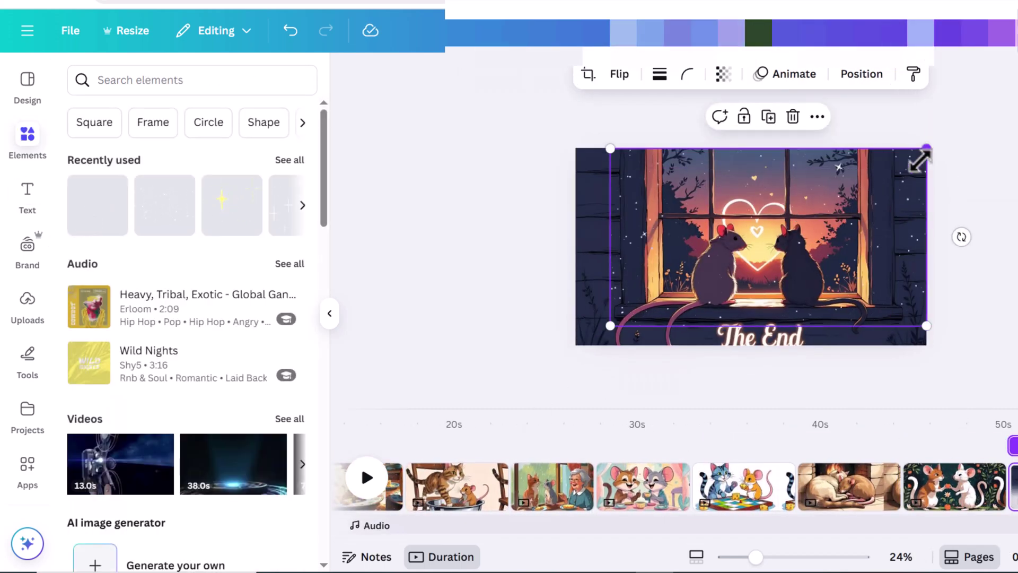
left_click_drag(696, 287, 696, 267)
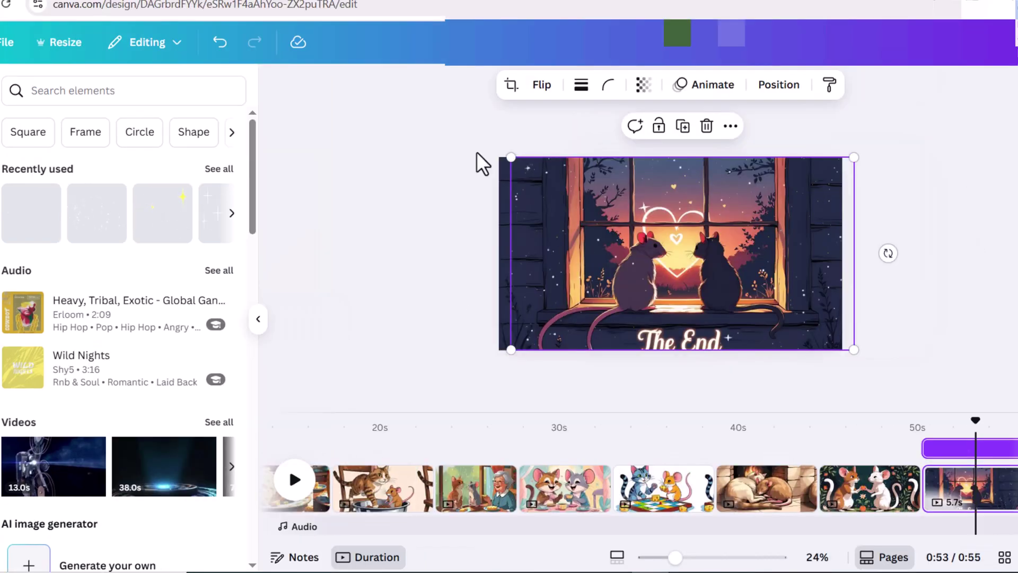
left_click_drag(617, 303, 606, 304)
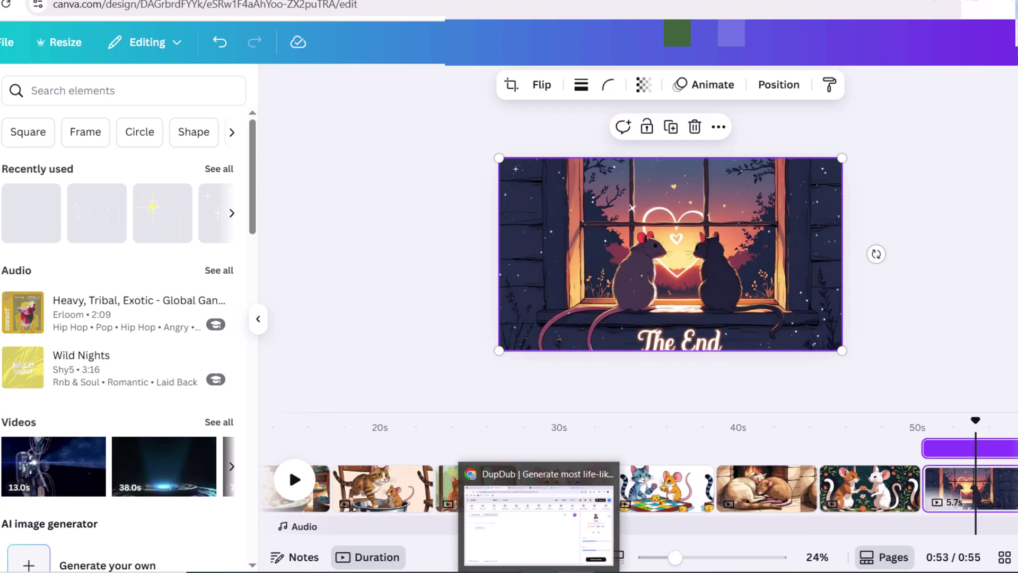
- Switch to DupDub and filter its voiceover library to Male and Children voices
left_click(533, 509)
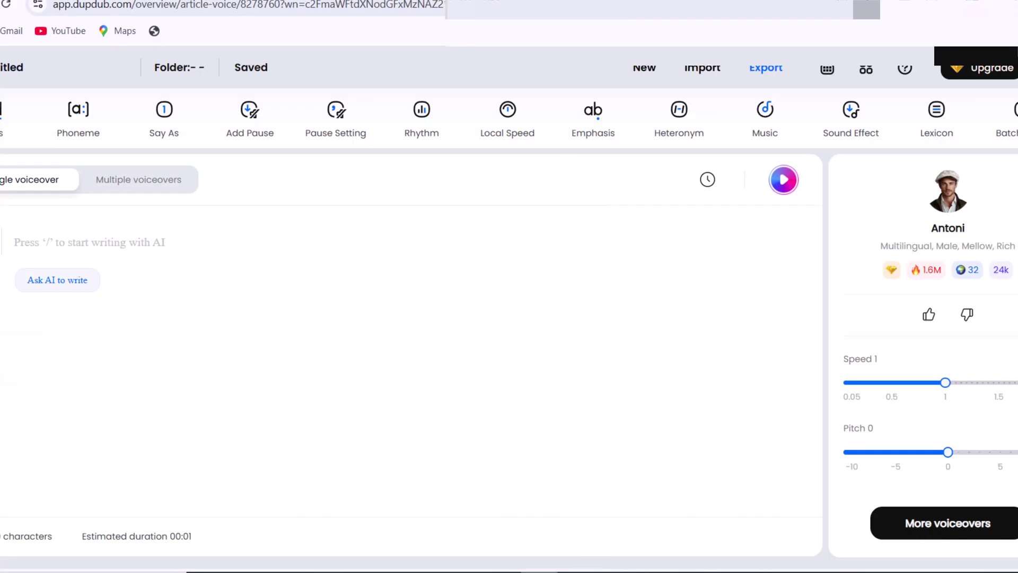
left_click(941, 525)
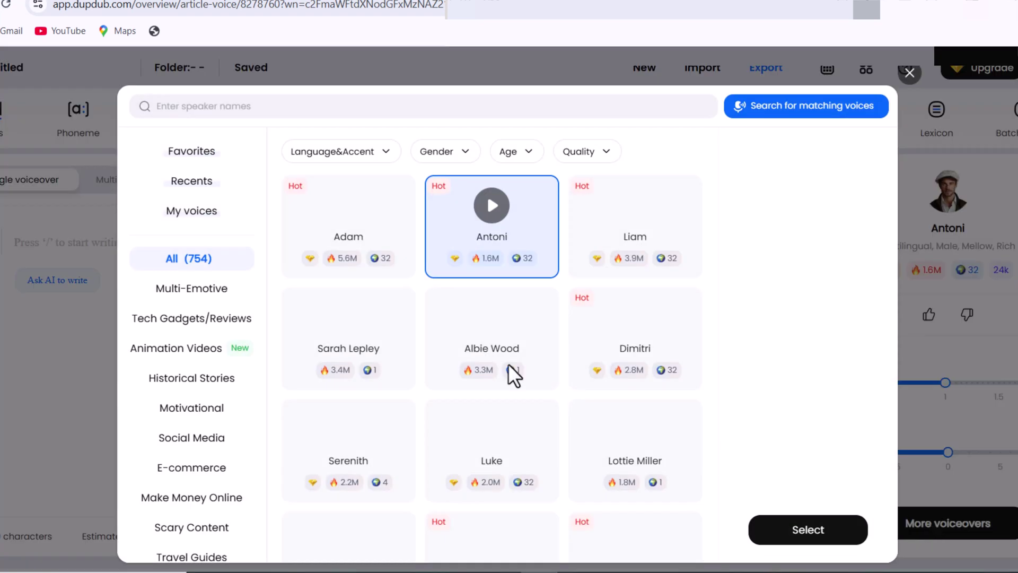
left_click(465, 159)
left_click(464, 159)
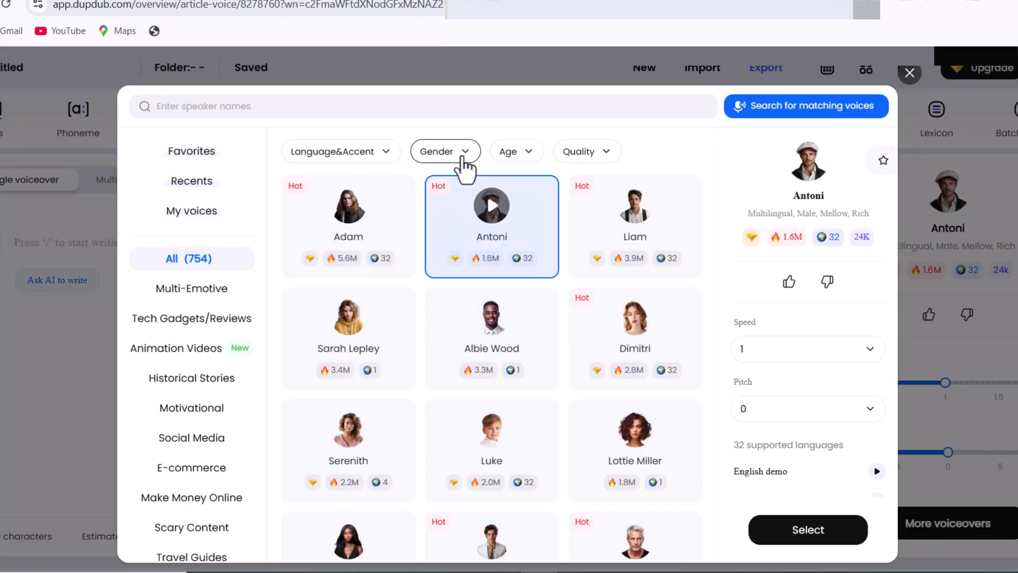
left_click(464, 159)
left_click(466, 215)
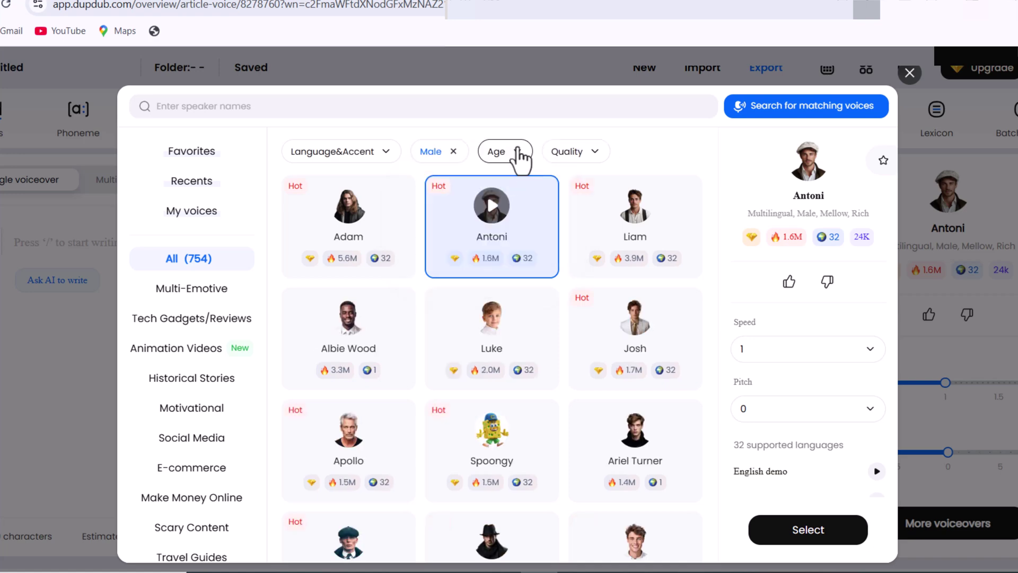
left_click(518, 155)
left_click(513, 222)
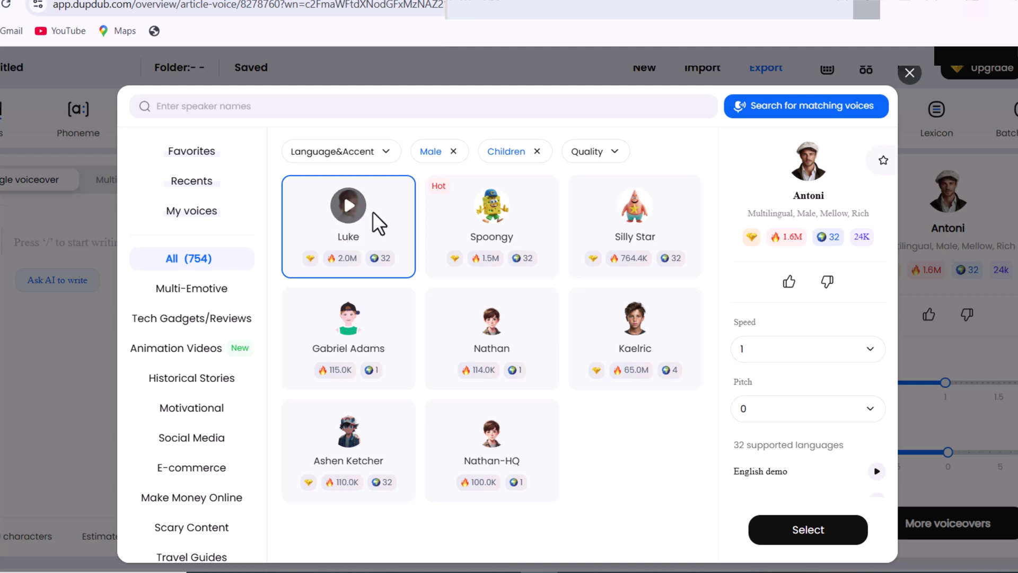
- Preview and choose the Nathan-HQ voice for the narration, and return to the Canva story document
left_click(490, 430)
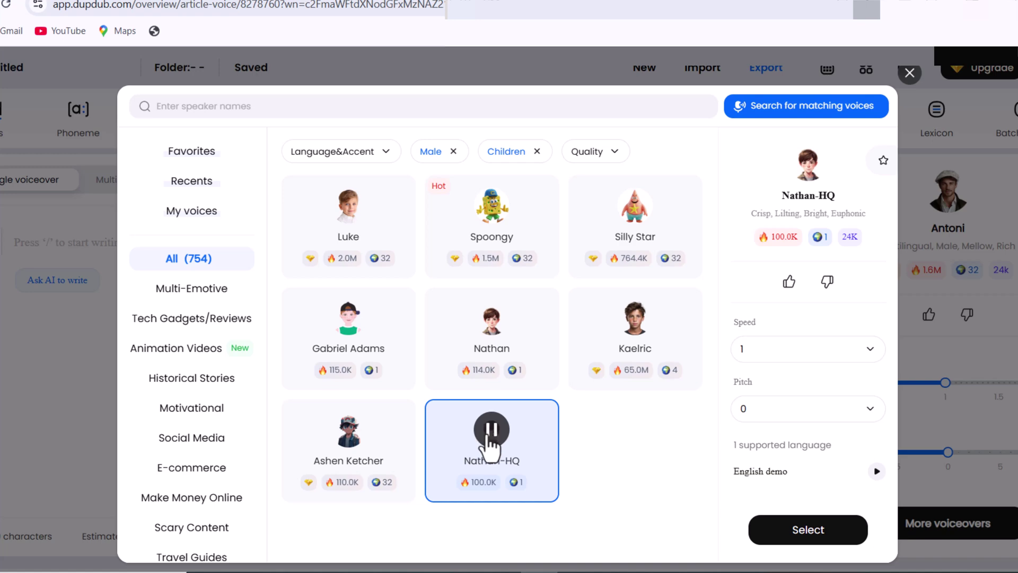
left_click(819, 536)
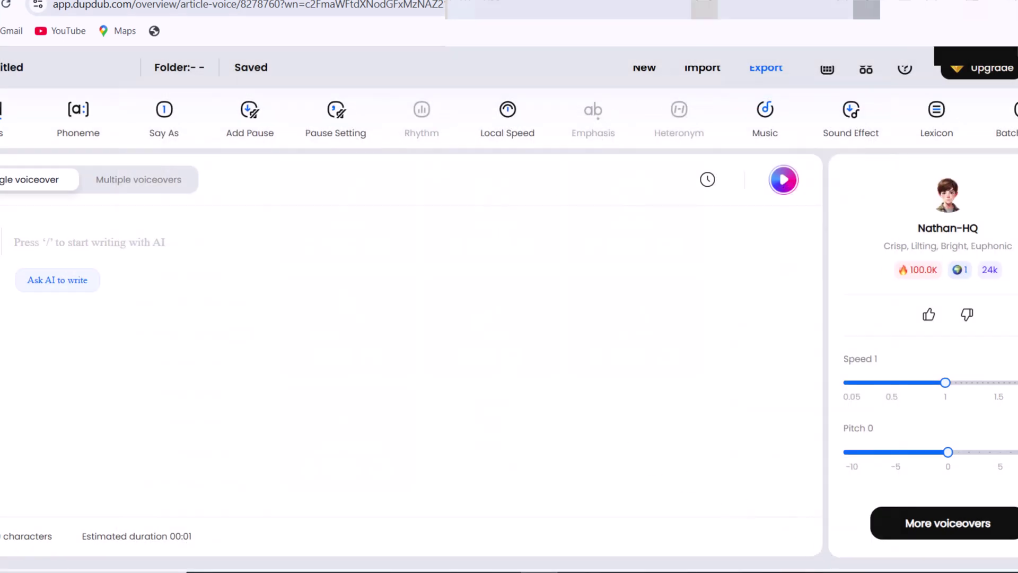
left_click(852, 1)
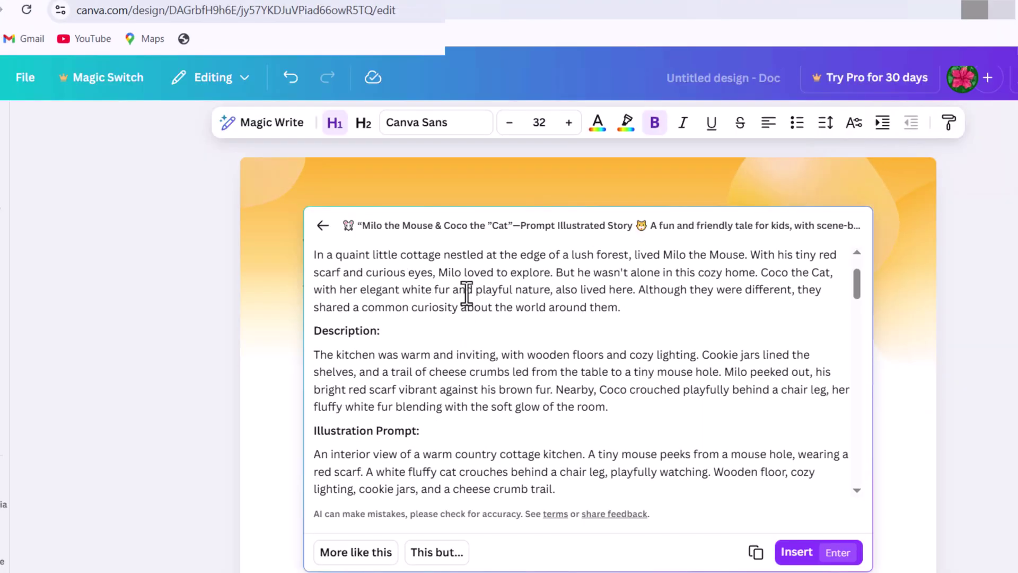
- Copy the story's opening paragraph, beginning "In a quaint little cottage", and paste it into DupDub's empty voiceover script
triple_click(466, 292)
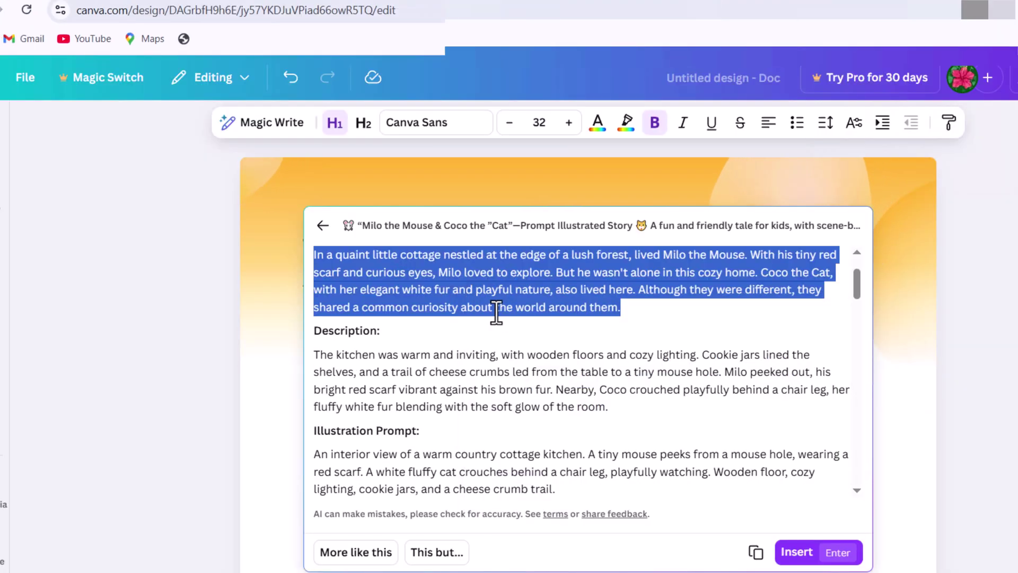
key("ctrl+c")
key("ctrl+shift+Tab")
right_click(154, 263)
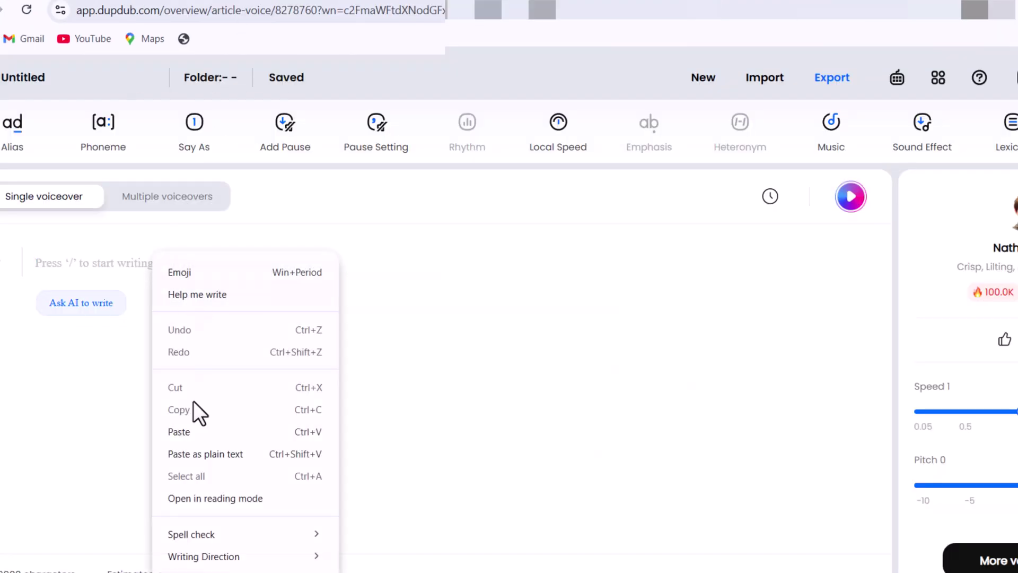
left_click(196, 429)
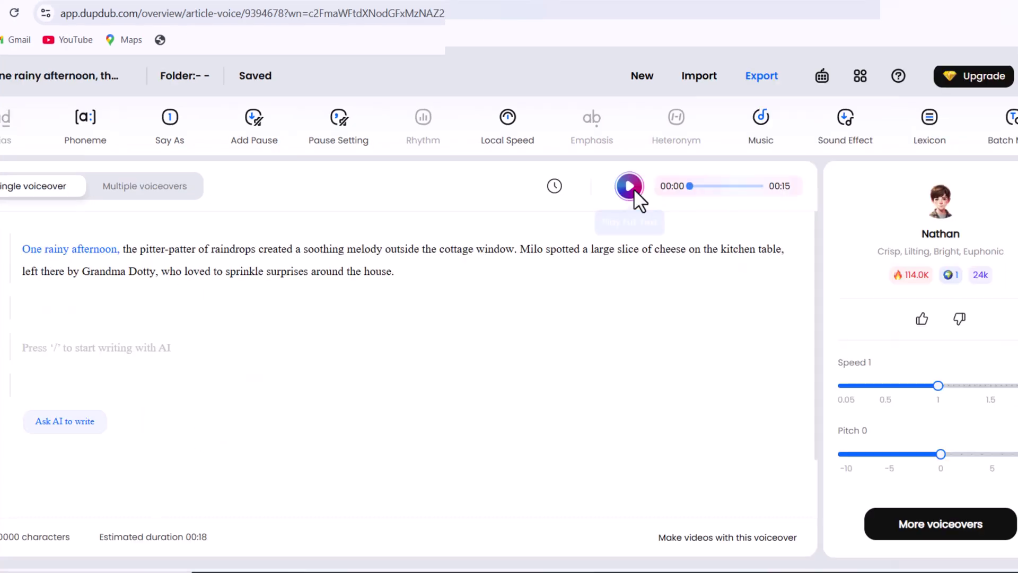
- Generate the Nathan voiceover for the full opening paragraph and export it as MP3
left_click(630, 187)
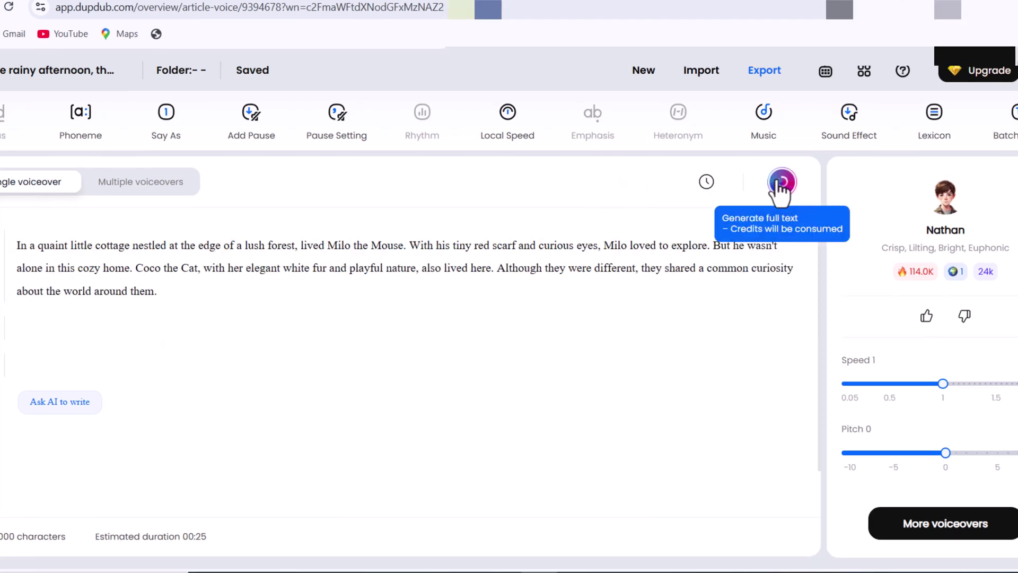
left_click(782, 185)
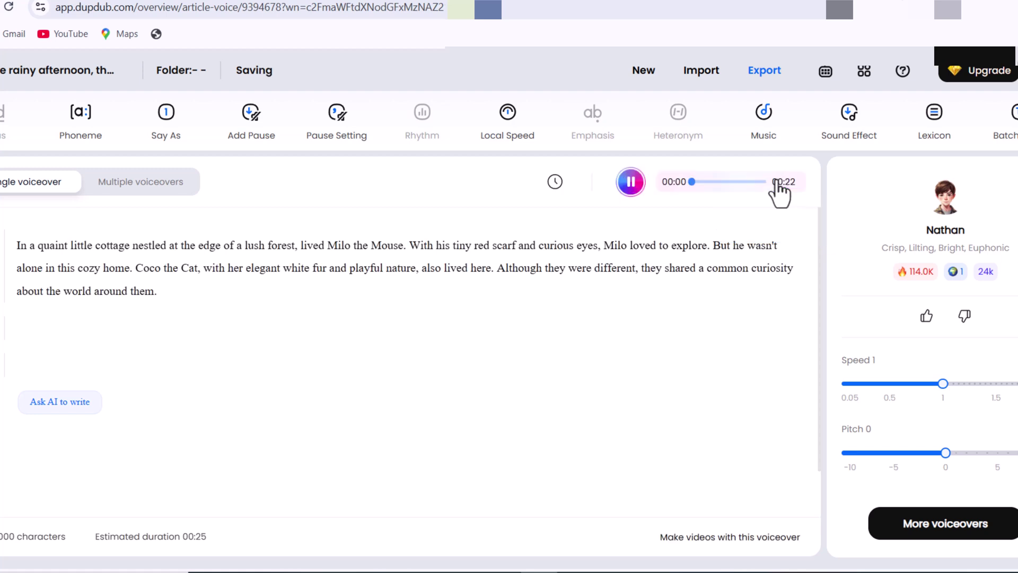
left_click(631, 182)
left_click(764, 70)
left_click(832, 114)
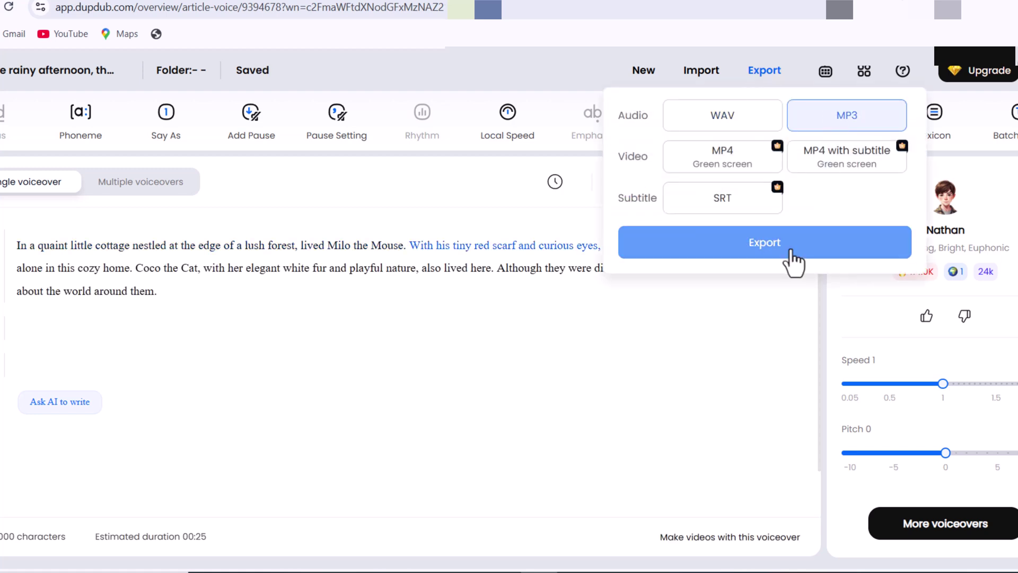
left_click(790, 250)
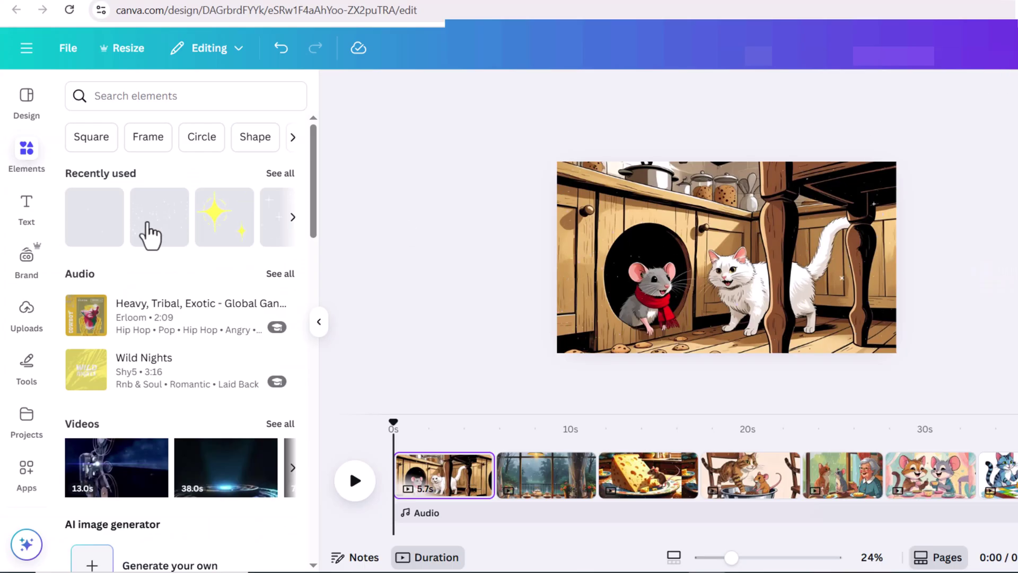
- In the Canva video, upload the exported narration audio files from the Downloads folder
left_click(27, 310)
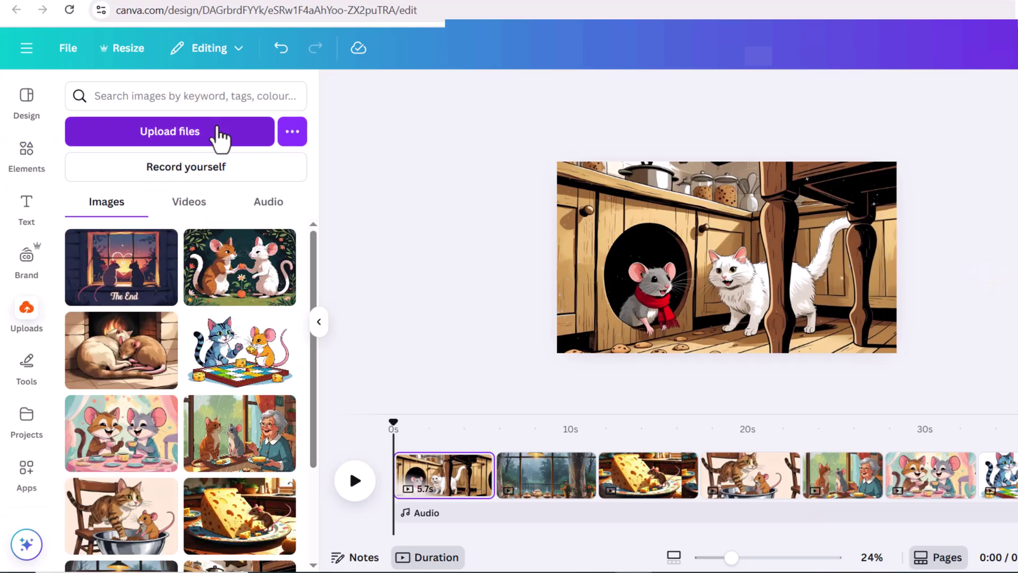
left_click(220, 132)
left_click_drag(256, 121, 295, 204)
left_click(327, 293)
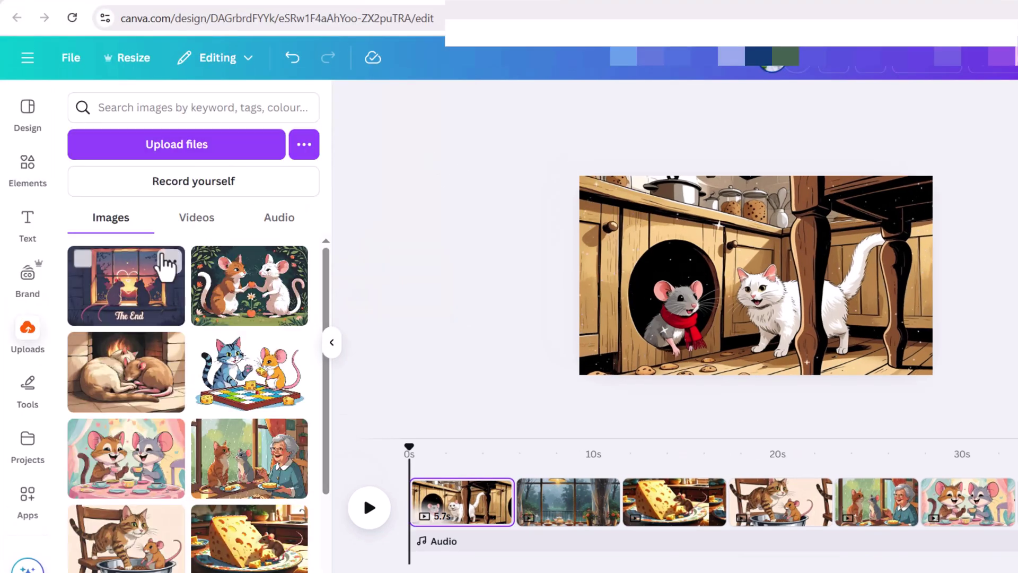
left_click(253, 129)
left_click_drag(263, 140, 318, 265)
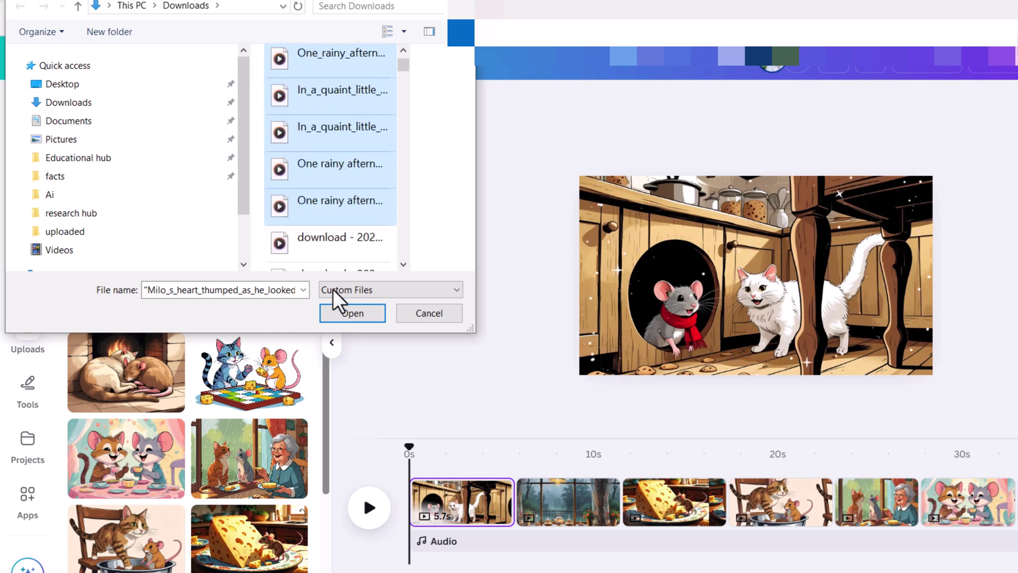
left_click(352, 312)
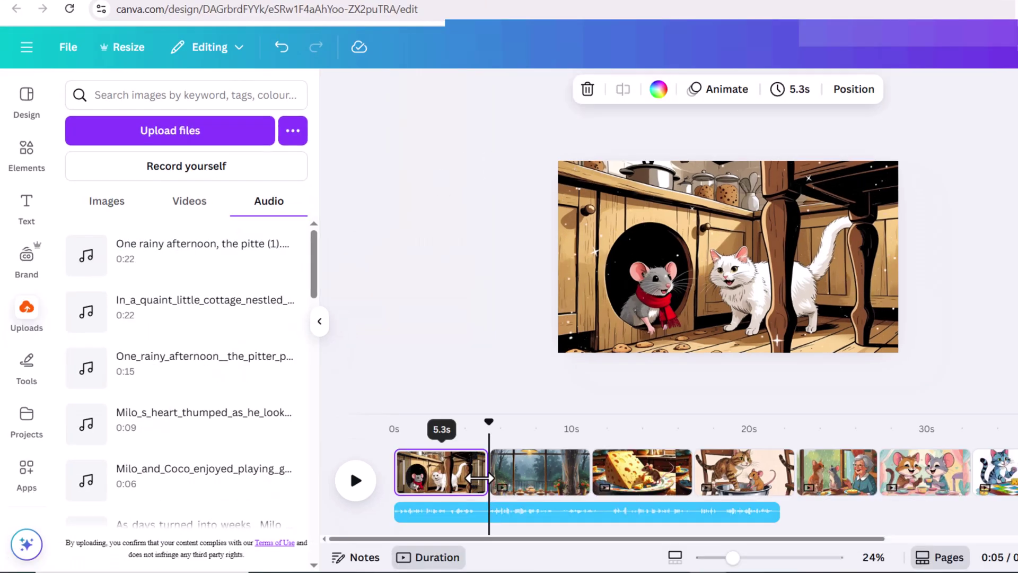
- Extend the first page to 21.5 s to match its narration and place the playhead at 21.8 s
left_click_drag(479, 478, 766, 488)
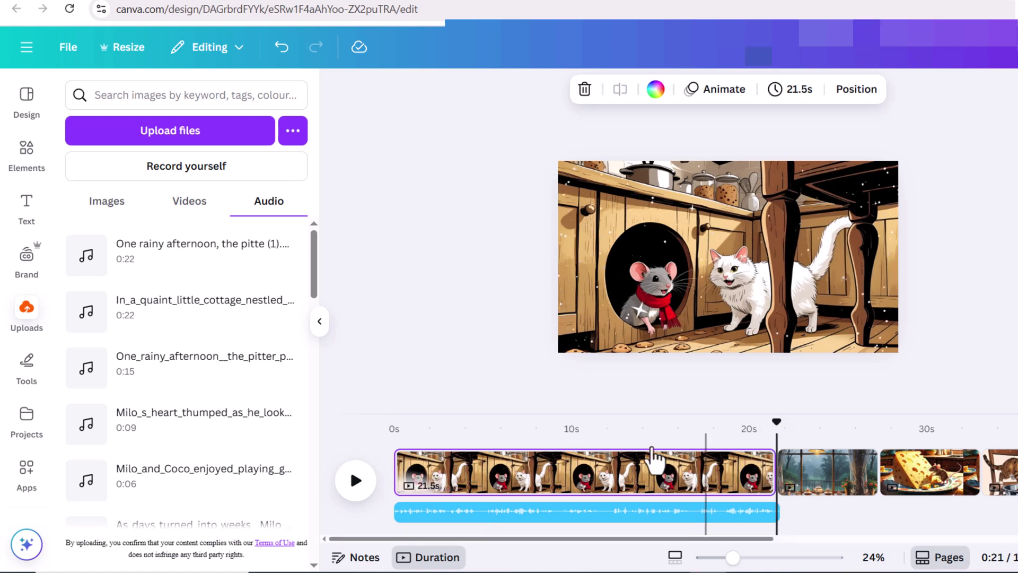
left_click_drag(778, 422, 784, 424)
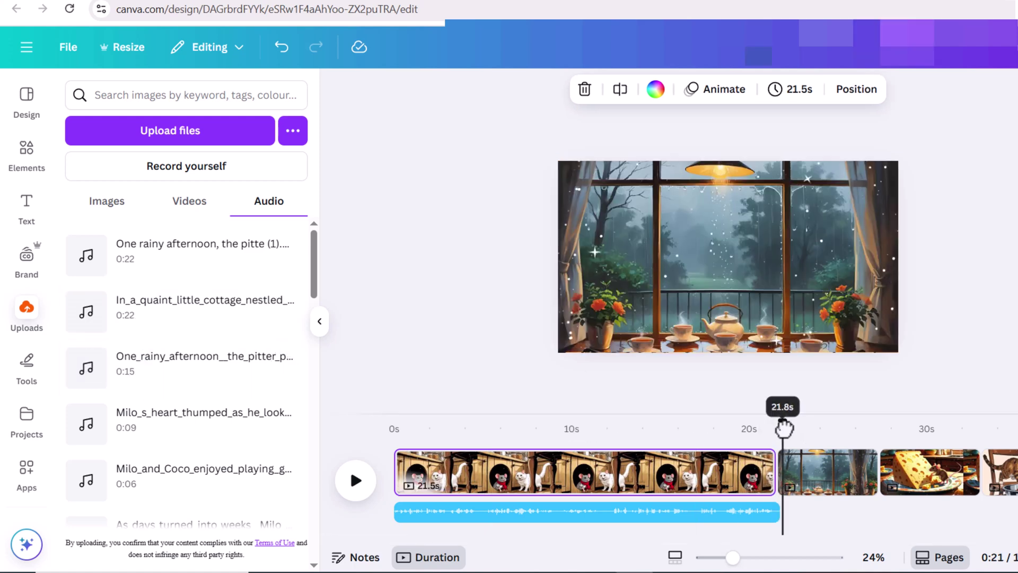
- Add the "One_rainy_afternoon" narration at the playhead and extend the rainy window page to 15.0 s
left_click(183, 379)
left_click_drag(803, 477, 967, 456)
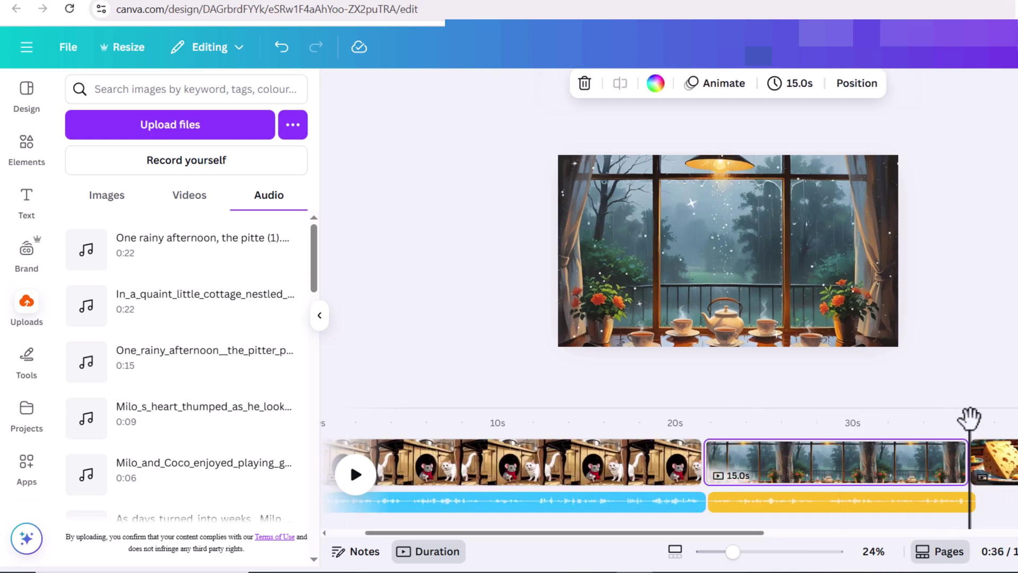
- Adjust the length of "The End" page to fit its narration clip
left_click_drag(968, 418, 979, 419)
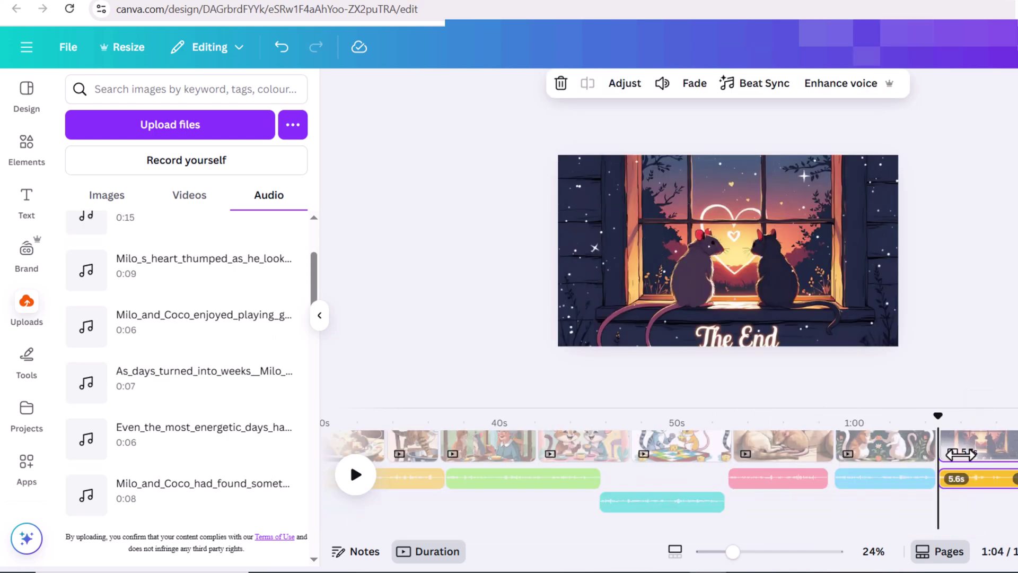
left_click_drag(961, 454, 1002, 461)
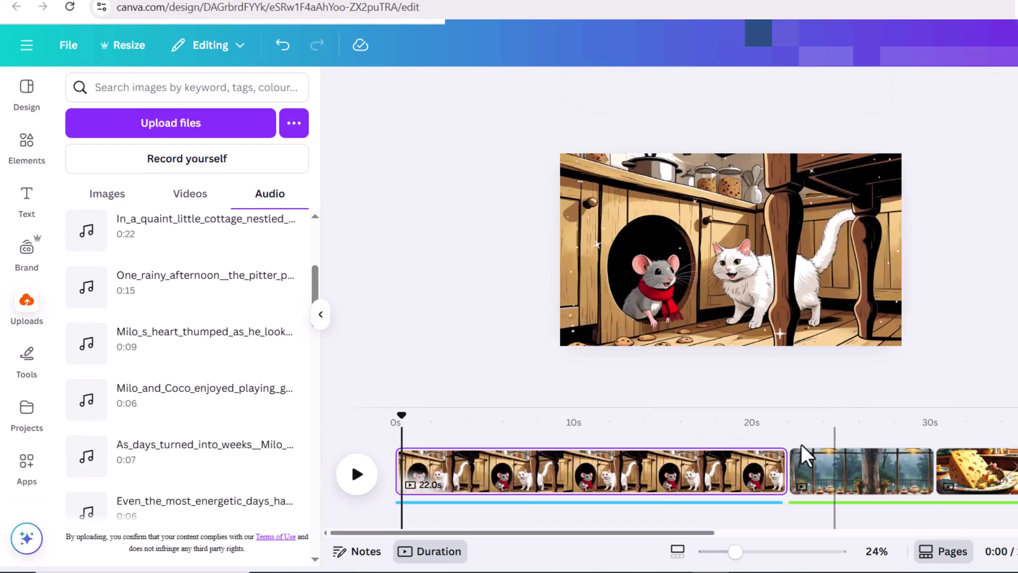
- Add a Match & Move transition after the first page and apply it between all pages
left_click(788, 482)
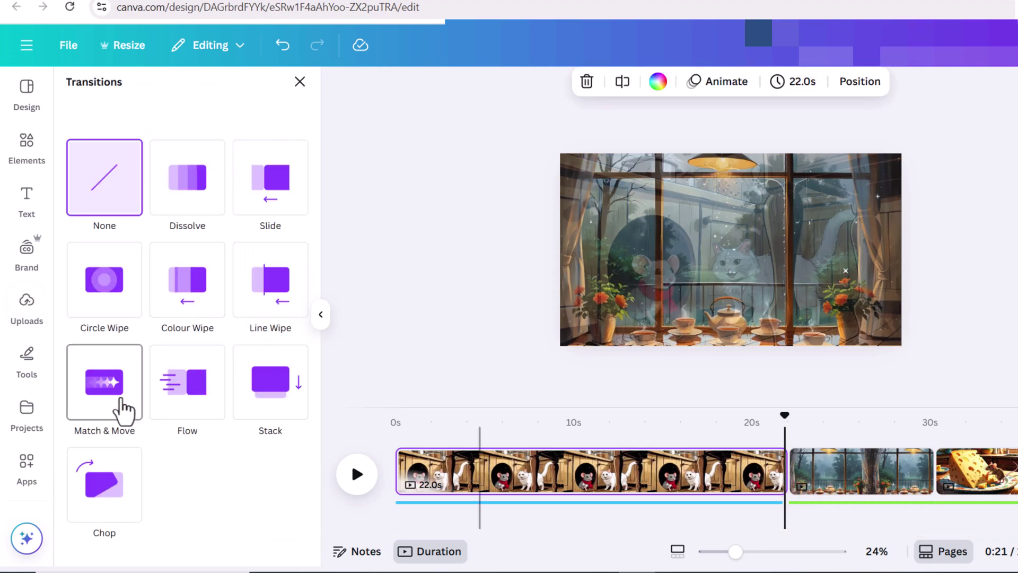
left_click(104, 403)
scroll(162, 442, "down", 3)
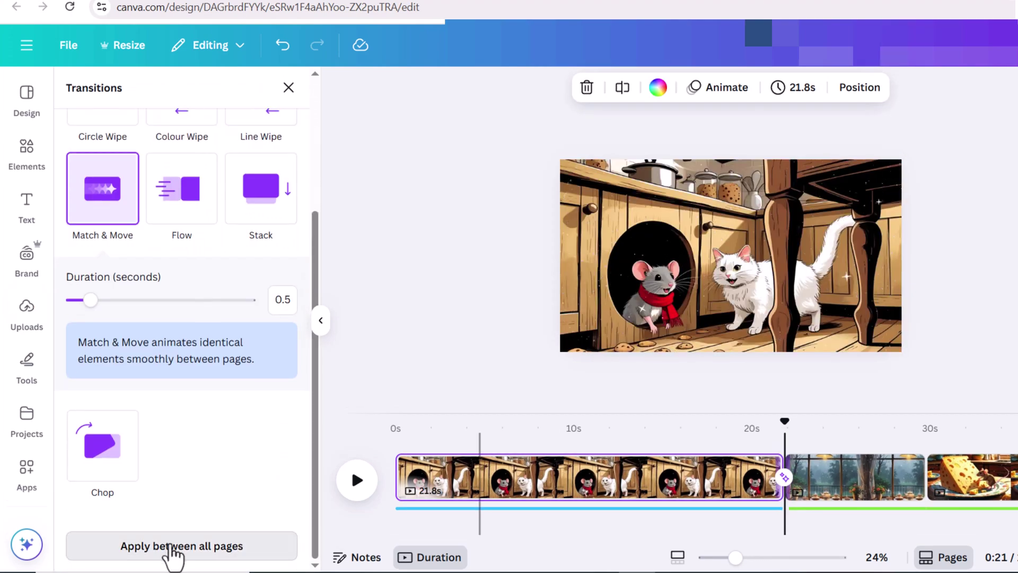
left_click(170, 546)
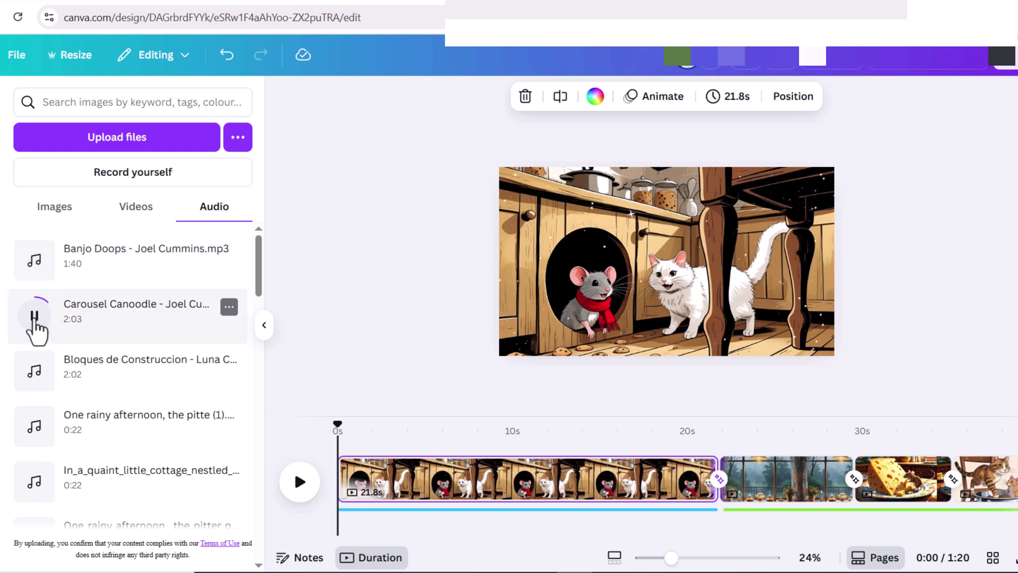
- Preview the uploaded "Bloques de Construccion" track as possible background music
left_click(33, 371)
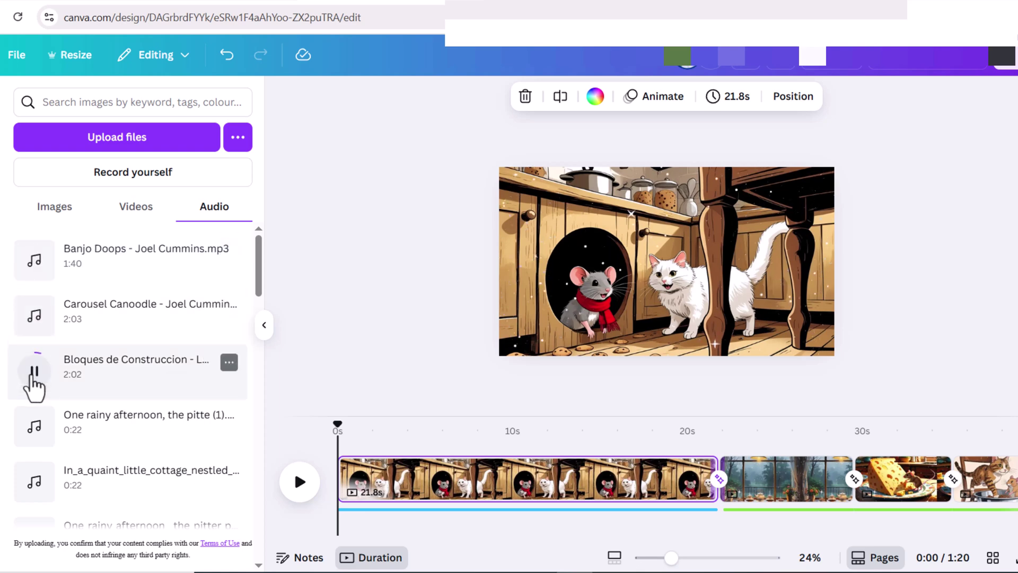